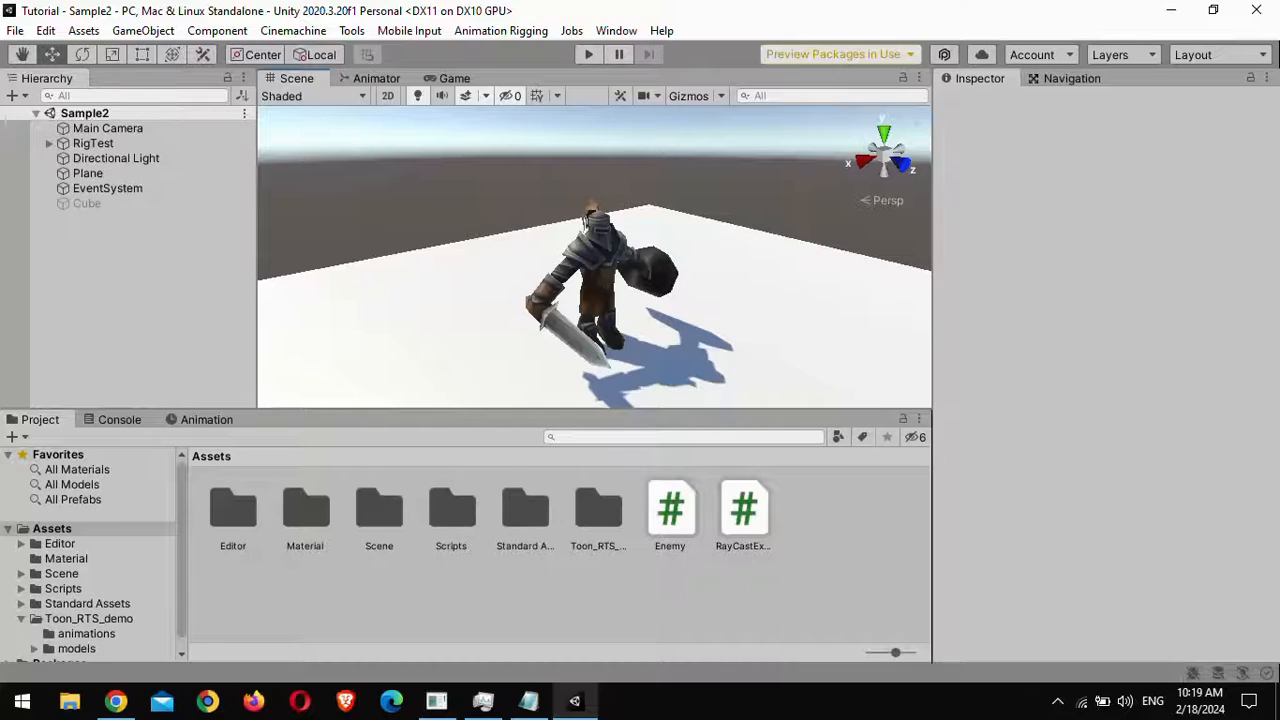
# Check in the Package Manager that the Animation Rigging package is installed, and close it again
pyautogui.click(616, 30)
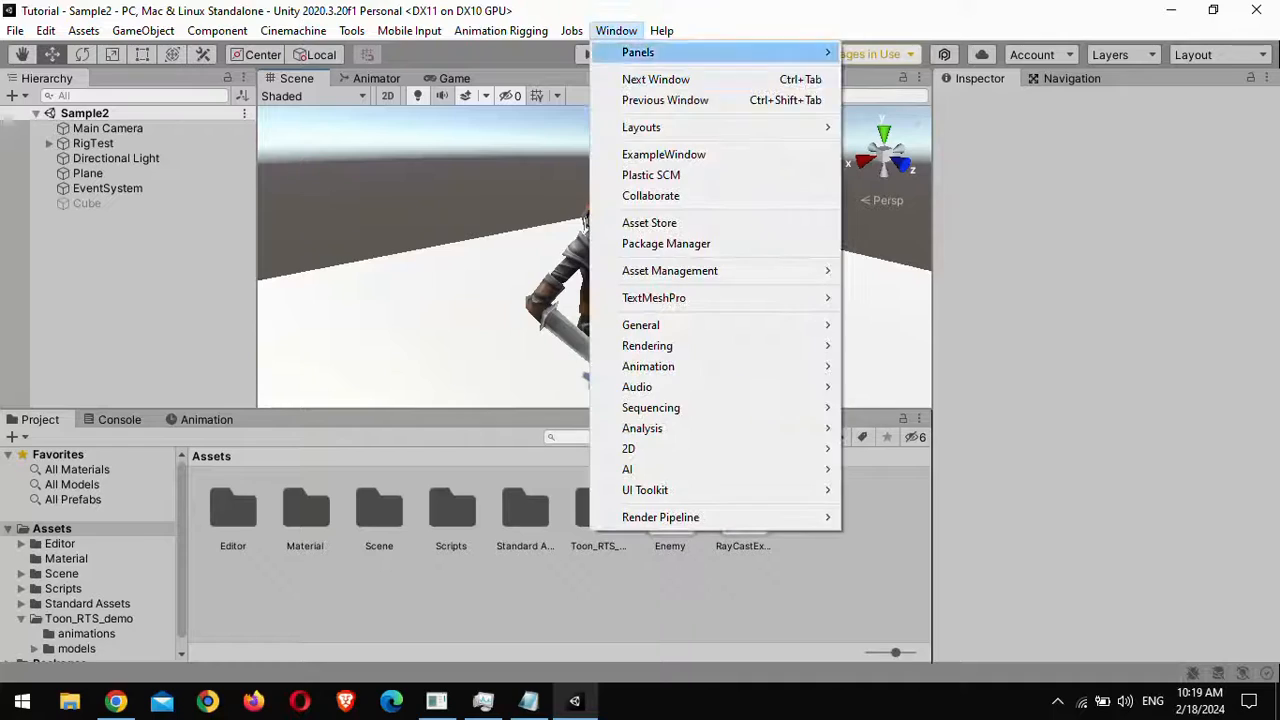
pyautogui.click(666, 243)
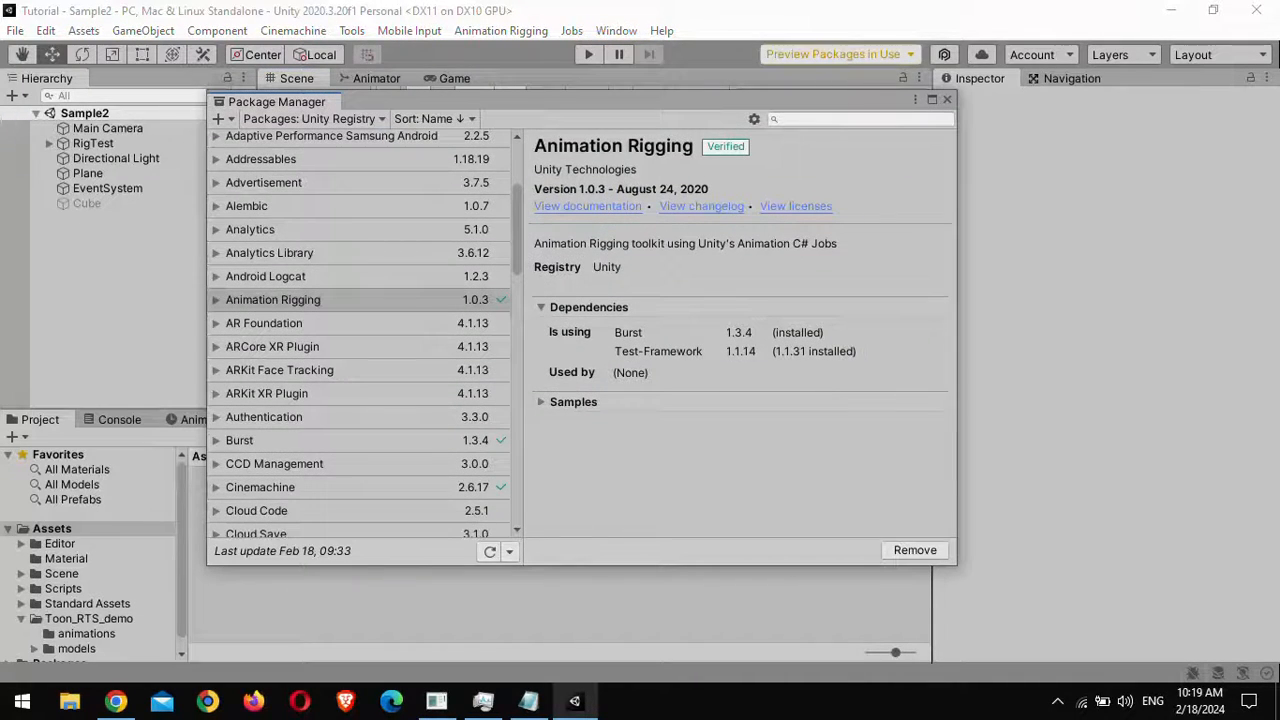
pyautogui.click(358, 299)
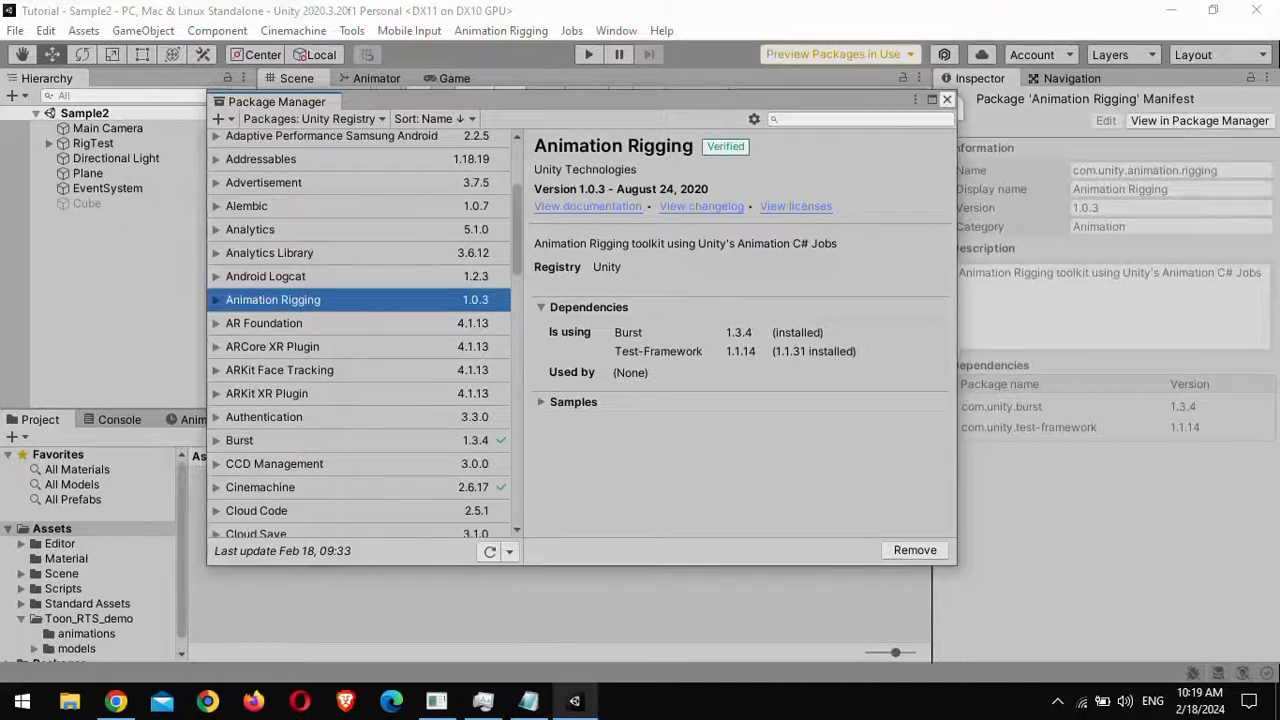
pyautogui.click(946, 99)
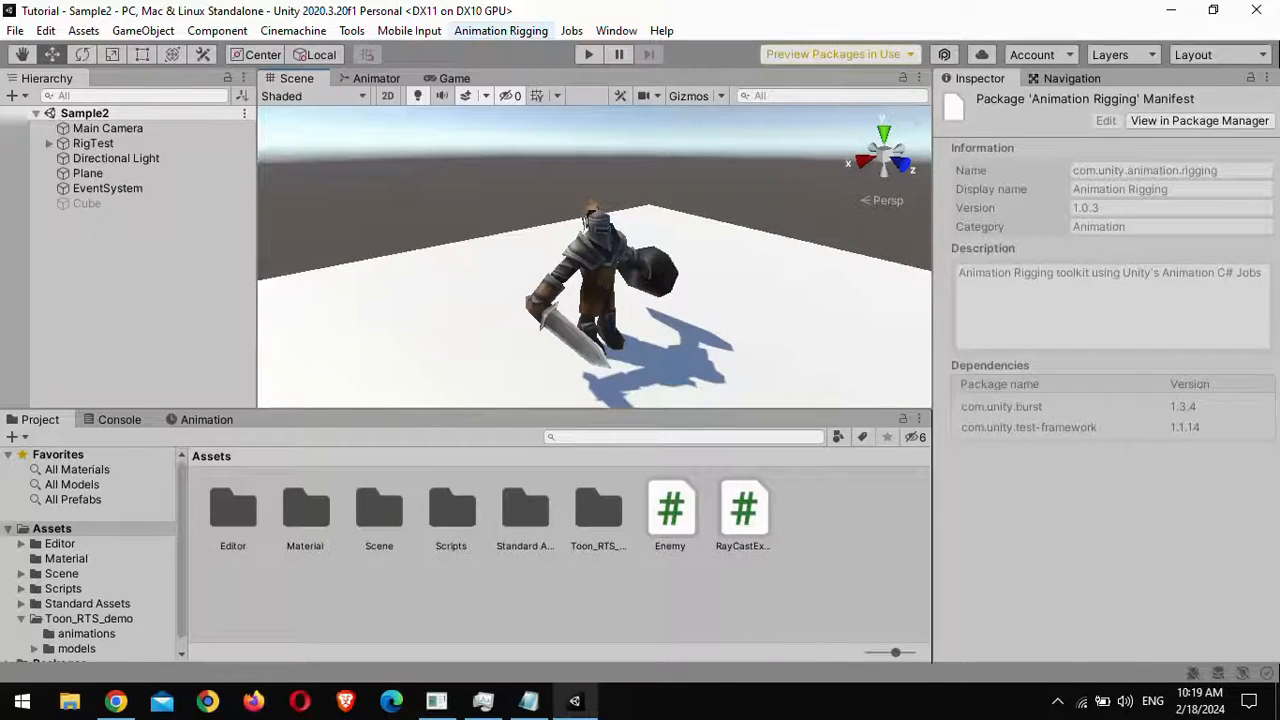
# Add a Bone Renderer to RigTest through Bone Renderer Setup and set its bone color to red
pyautogui.click(93, 143)
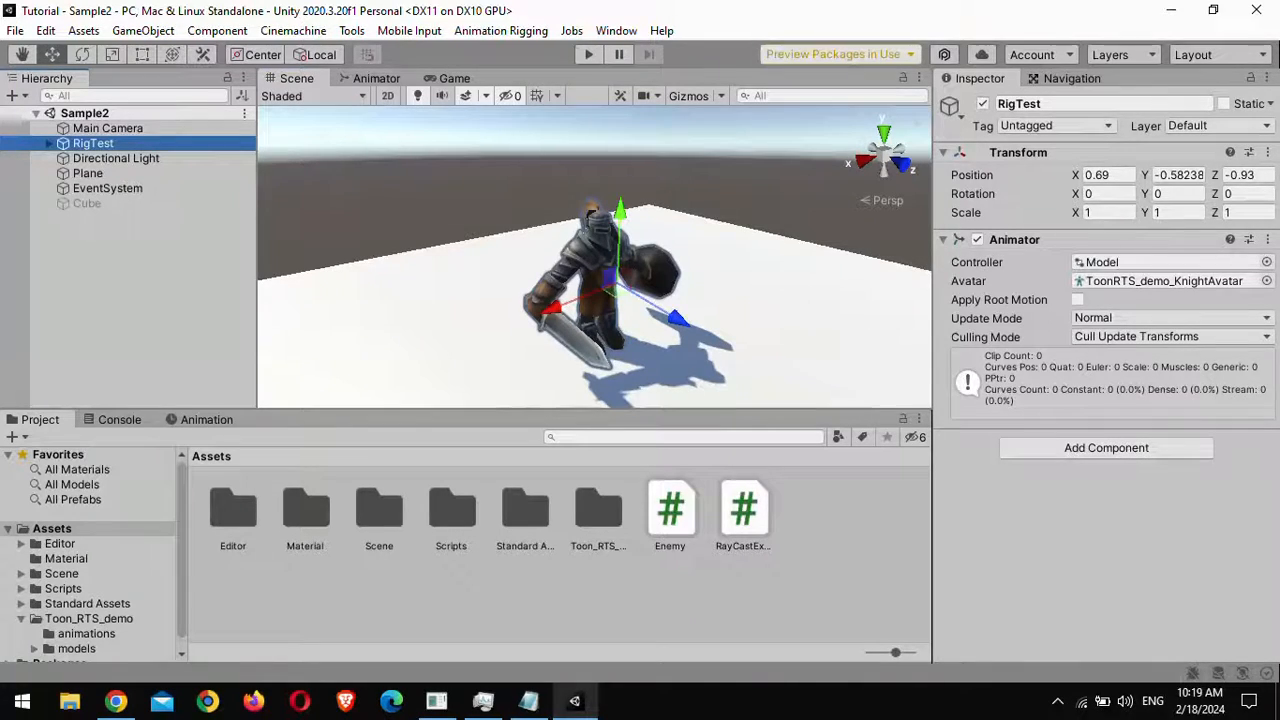
pyautogui.click(500, 30)
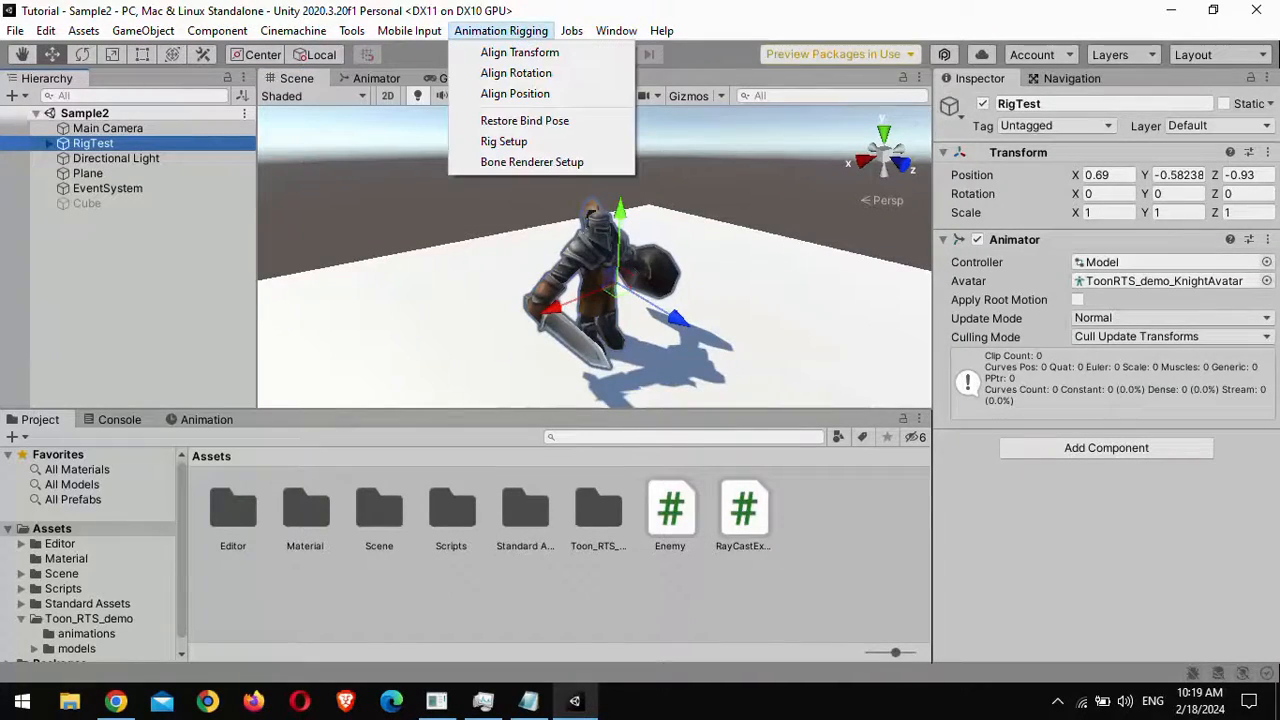
pyautogui.click(531, 161)
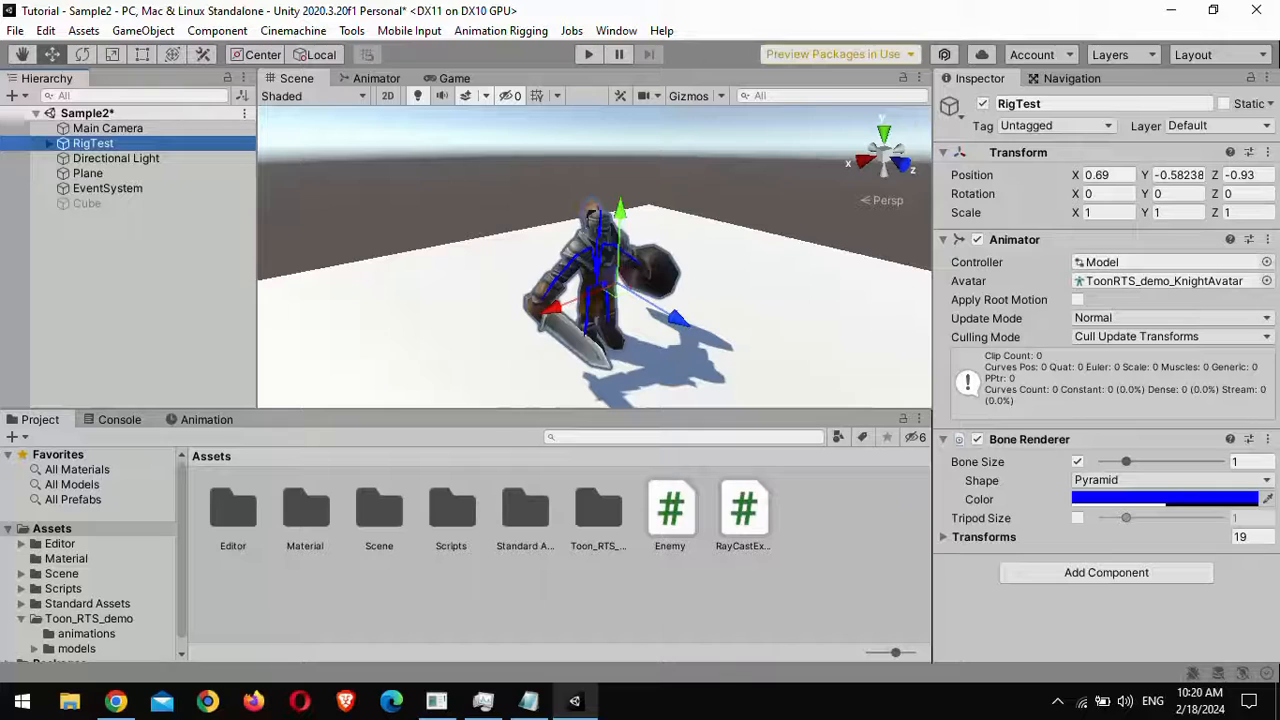
pyautogui.click(1163, 498)
pyautogui.moveTo(1118, 454); pyautogui.dragTo(1252, 368)
pyautogui.click(1262, 215)
# Inspect the knight's left upper arm and left forearm bones in the scene, one after the other
pyautogui.keyDown('alt'); pyautogui.moveTo(880, 220); pyautogui.dragTo(607, 178); pyautogui.keyUp('alt')
pyautogui.click(684, 219)
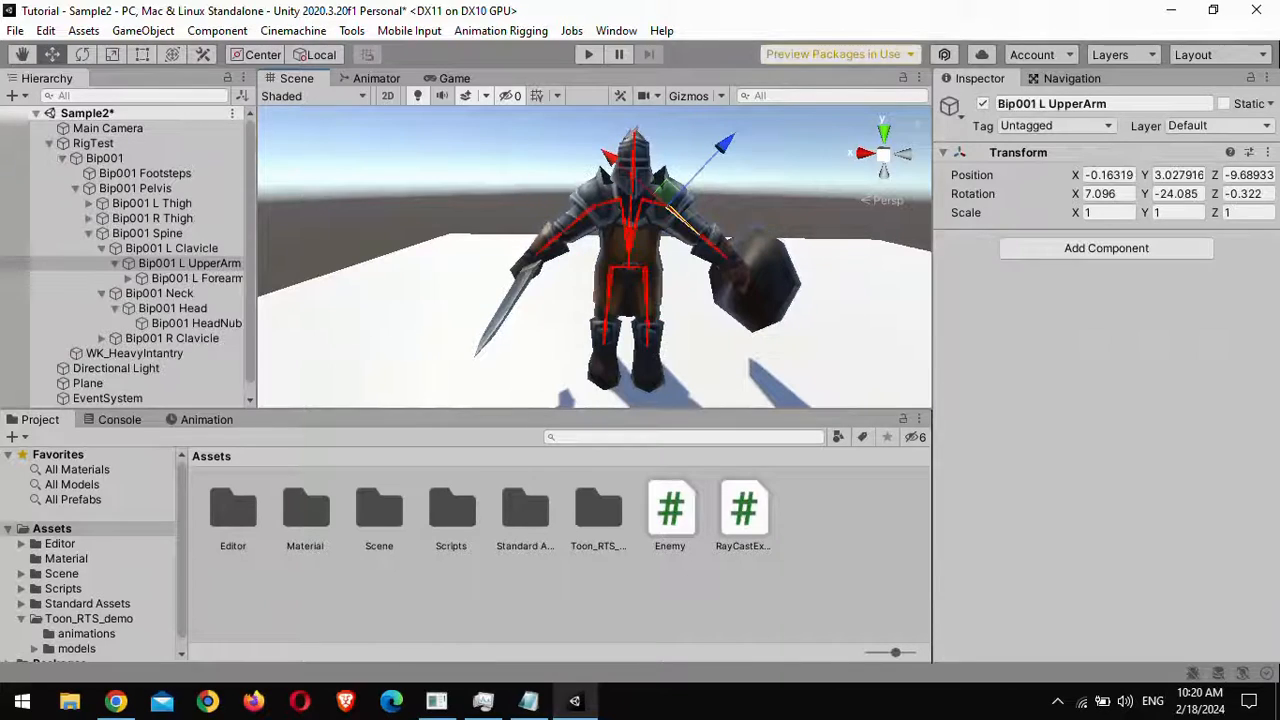
pyautogui.click(714, 245)
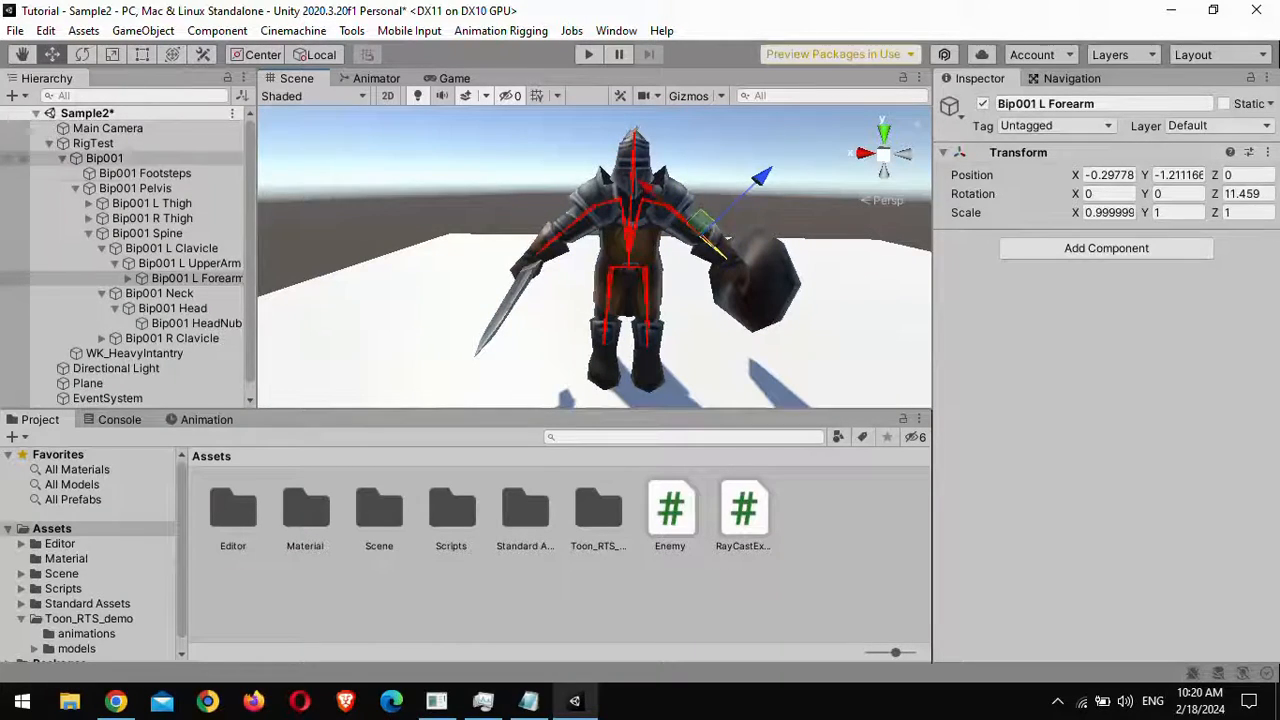
# Run Rig Setup on RigTest, locate the rig layer's object in the hierarchy and collapse Bip001 Pelvis
pyautogui.click(93, 143)
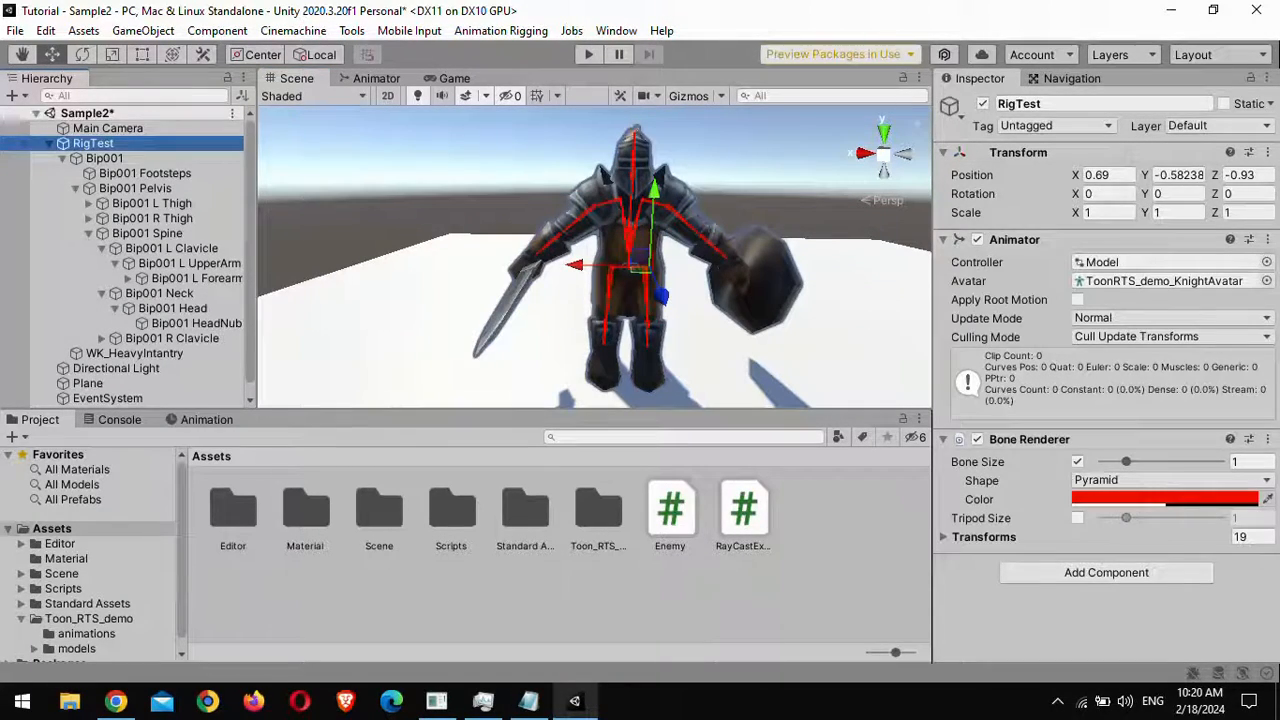
pyautogui.click(500, 30)
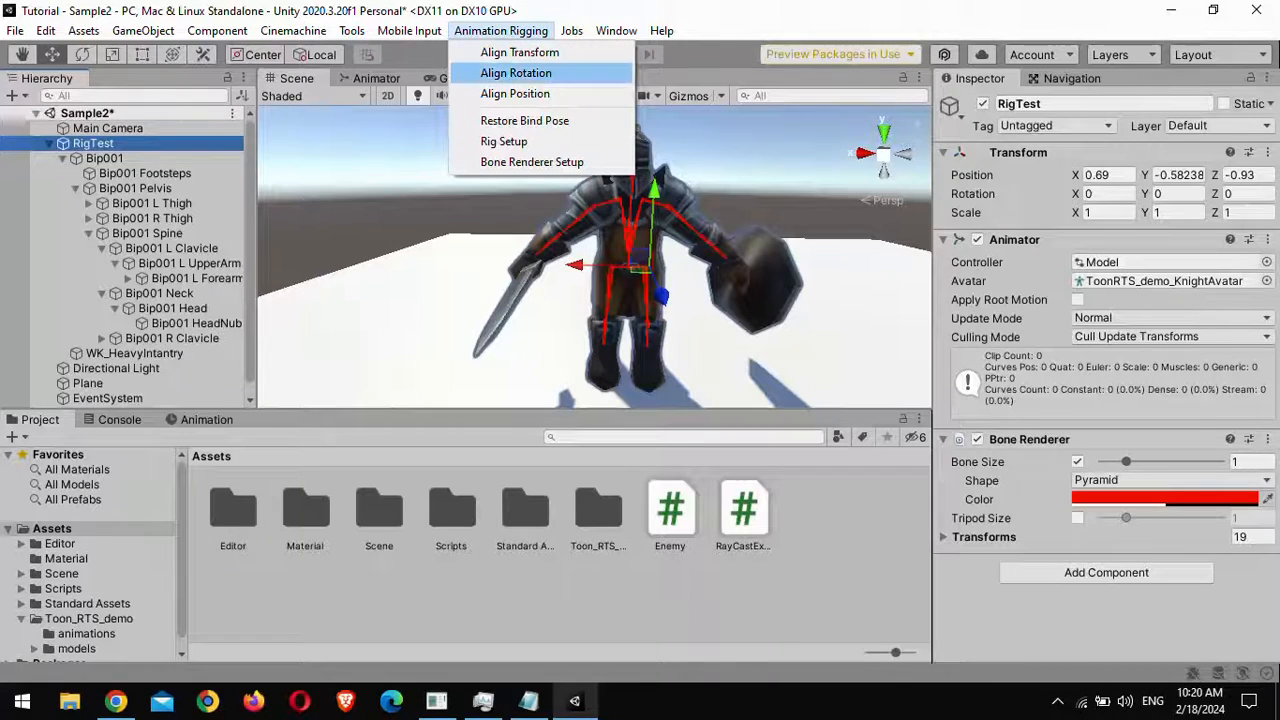
pyautogui.click(503, 141)
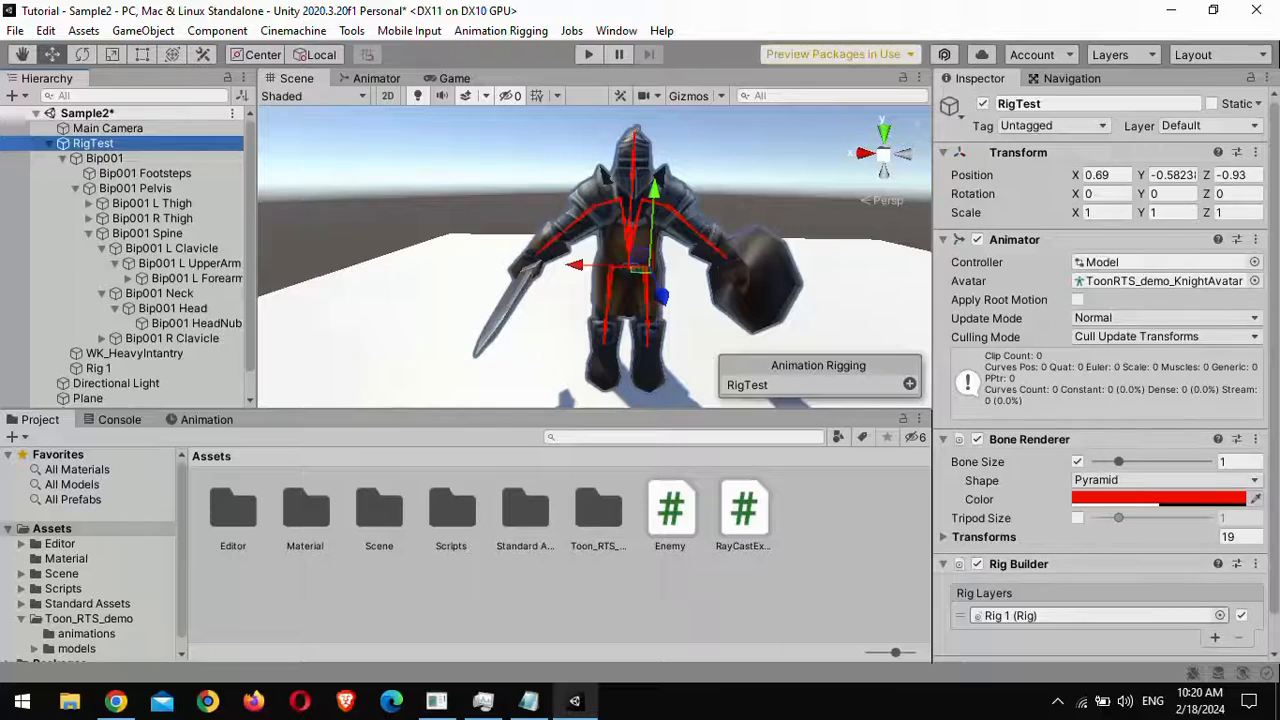
pyautogui.click(1010, 615)
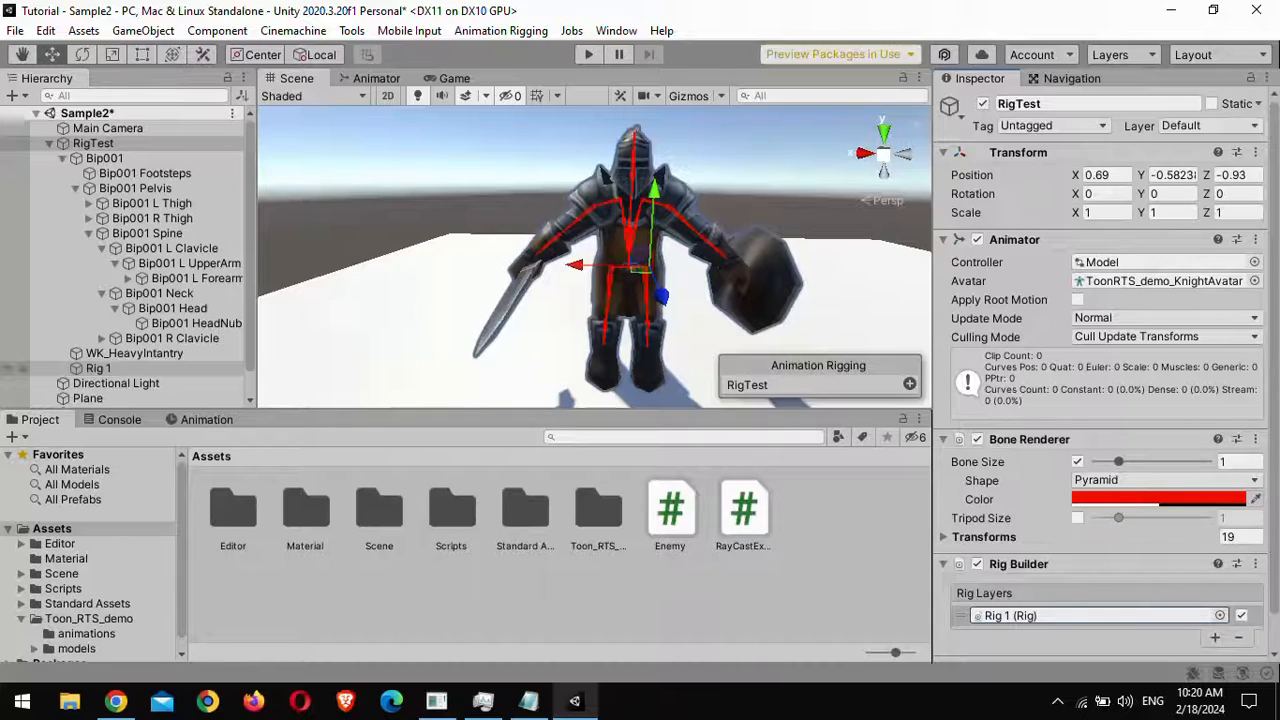
pyautogui.click(75, 188)
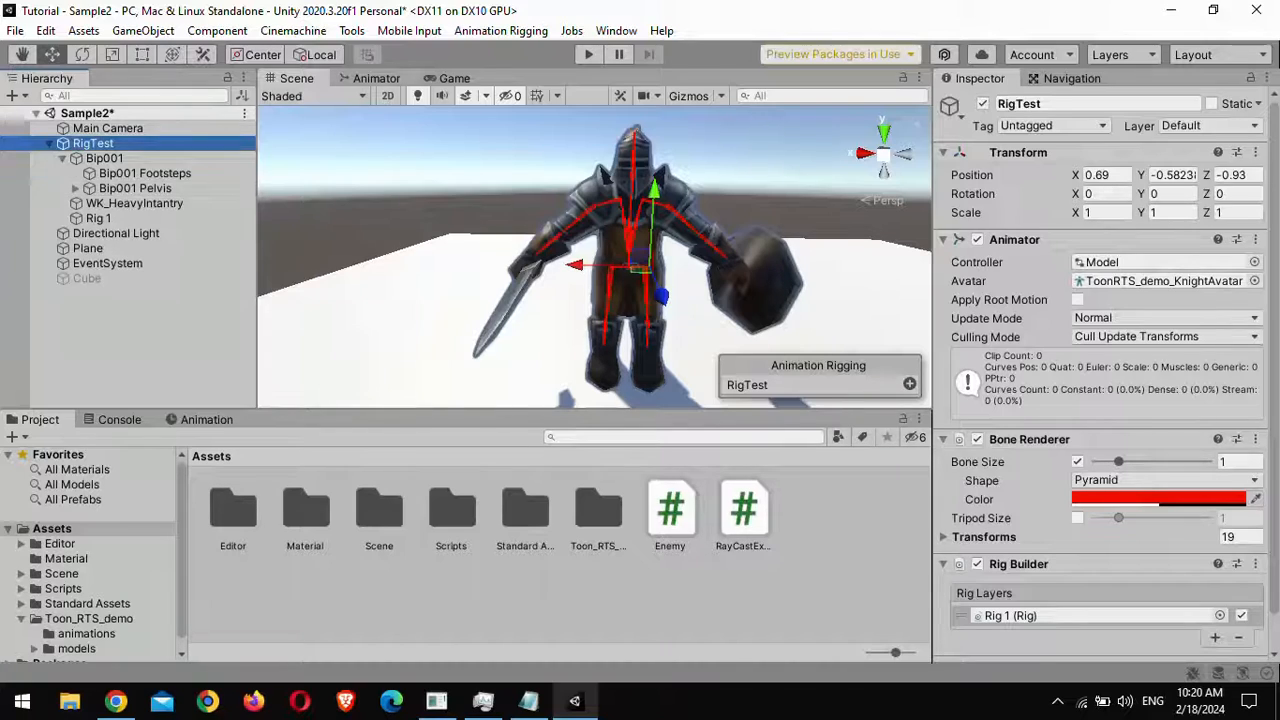
# Play the scene, view the animated knight's bones from another angle in the Scene view, and stop playback
pyautogui.click(454, 78)
pyautogui.hotkey('ctrl', 'p')
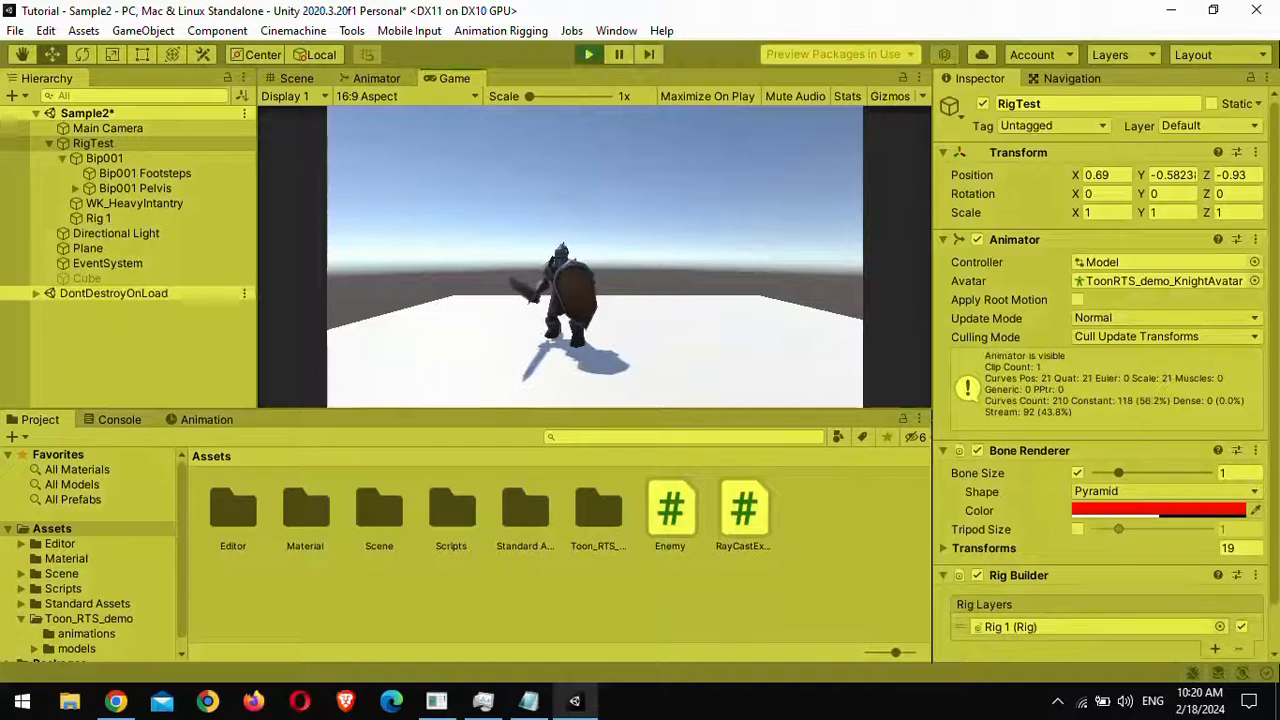
pyautogui.hotkey('ctrl', '1')
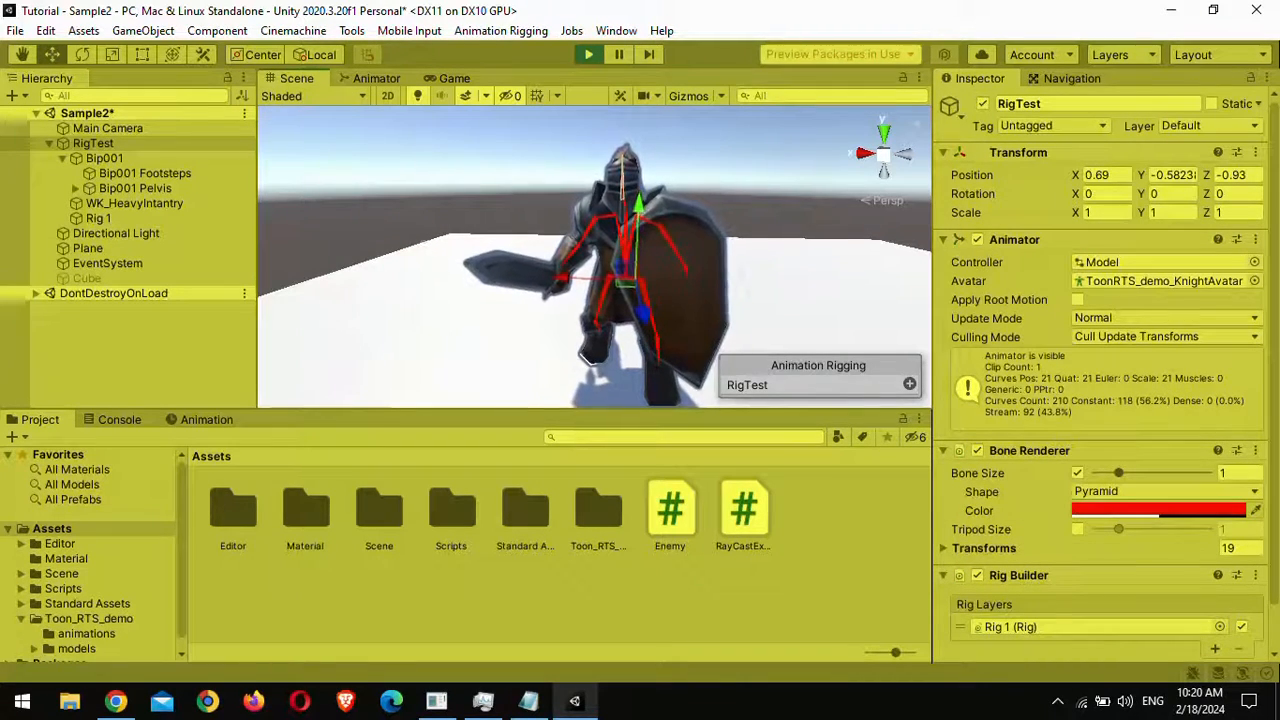
pyautogui.keyDown('alt'); pyautogui.moveTo(700, 260); pyautogui.dragTo(585, 285); pyautogui.keyUp('alt')
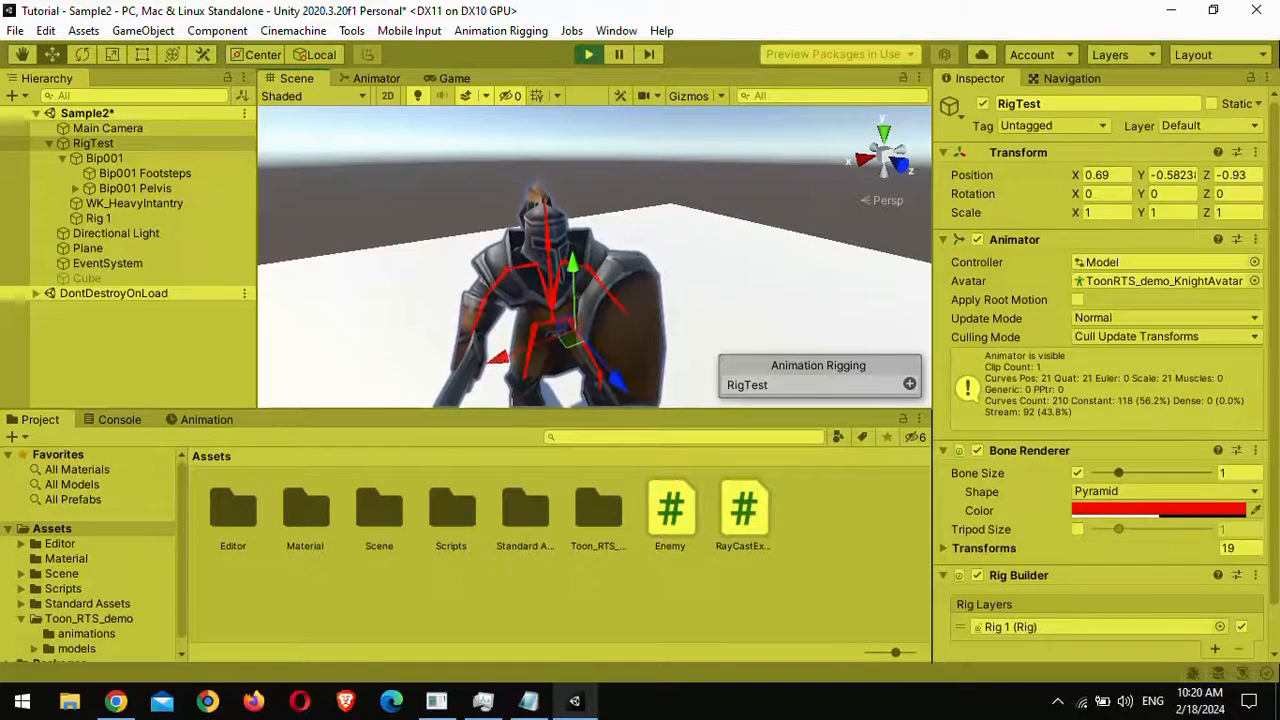
pyautogui.hotkey('ctrl', 'p')
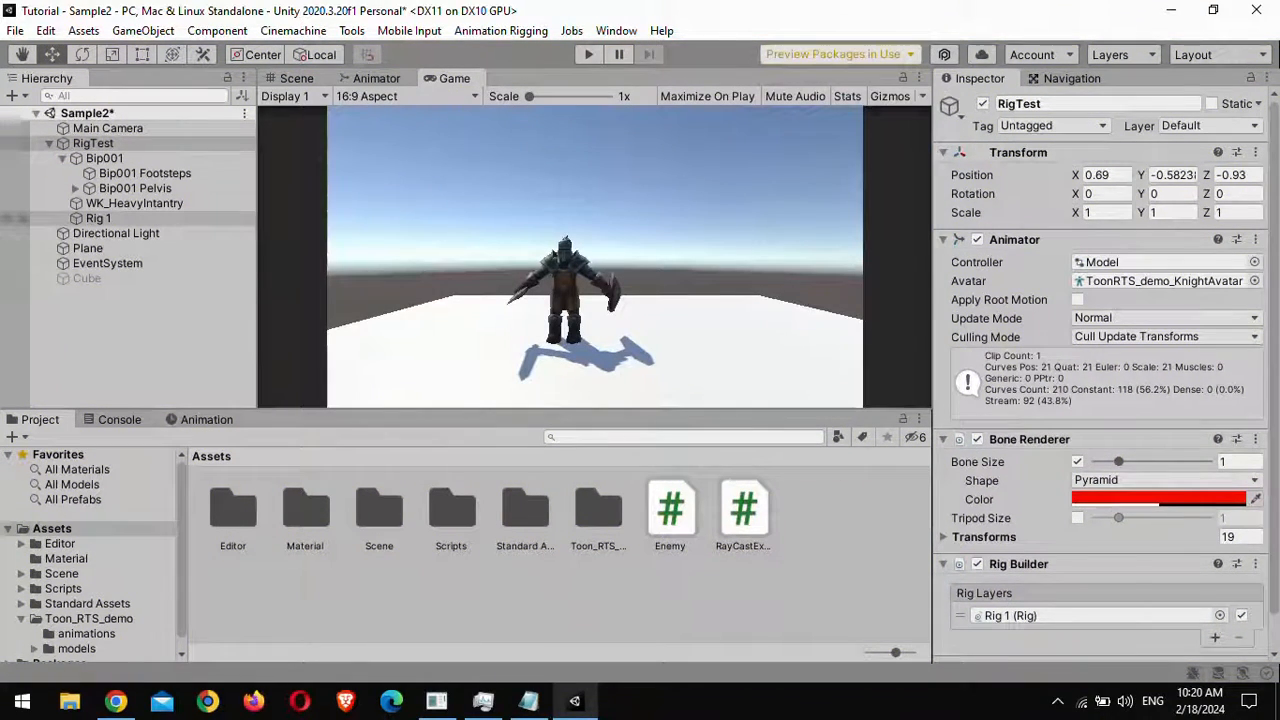
# Create an empty child object named Head under Rig 1
pyautogui.click(98, 218)
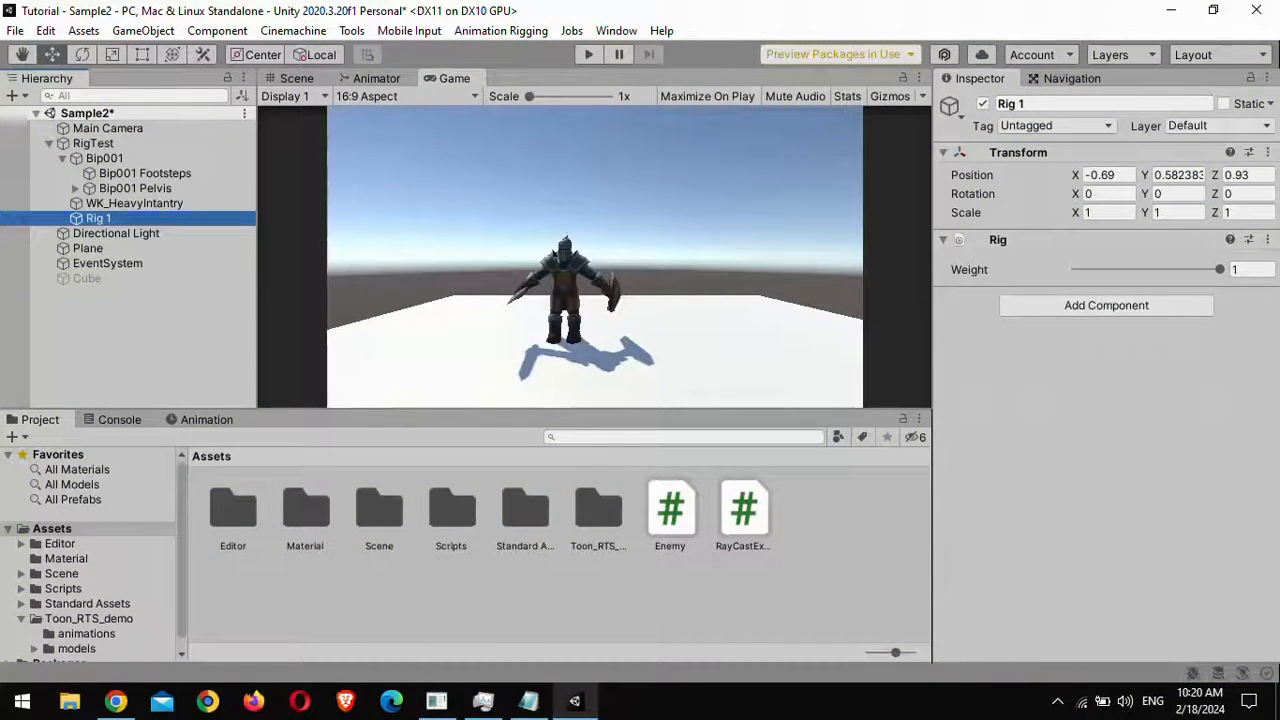
pyautogui.rightClick(96, 218)
pyautogui.click(161, 312)
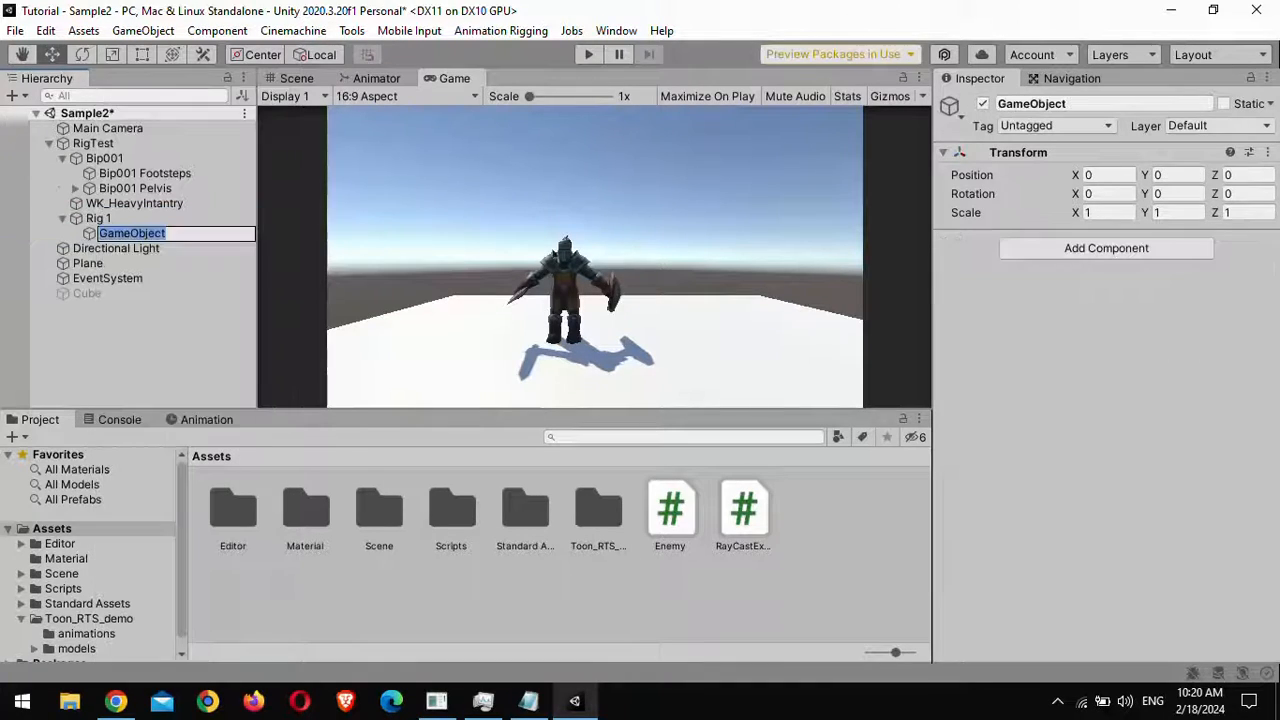
pyautogui.write('Head')
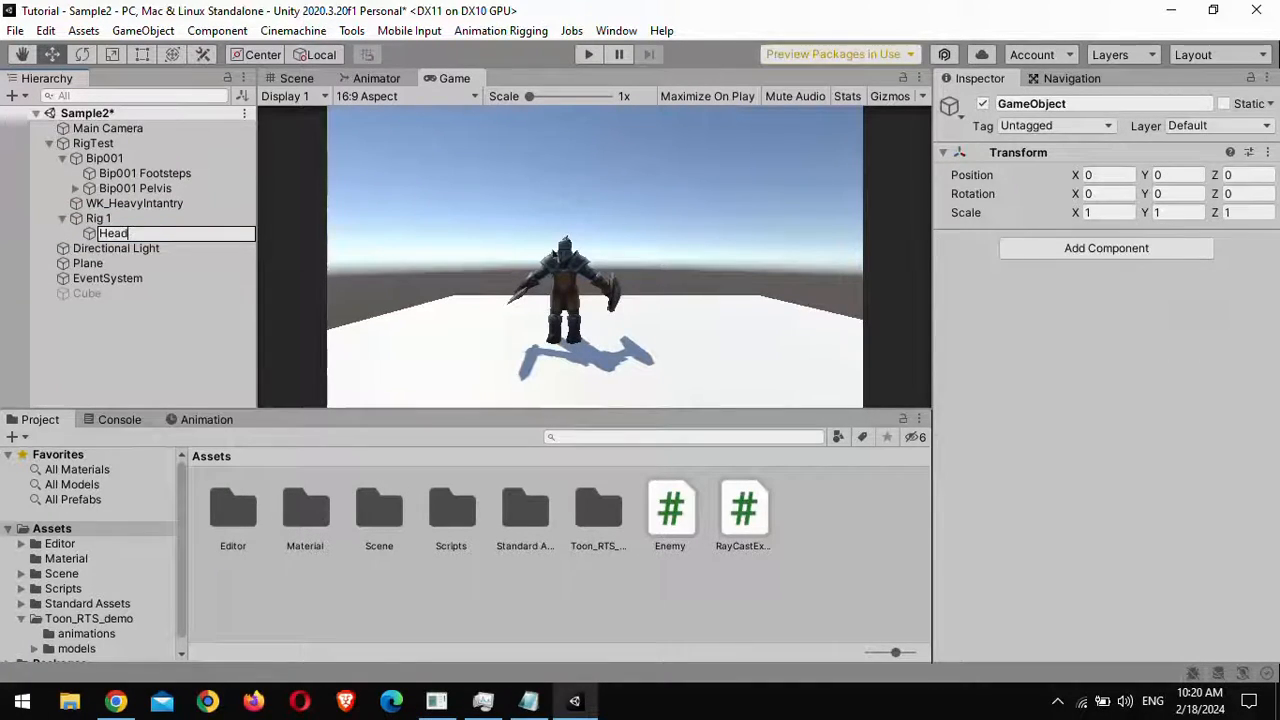
pyautogui.press('Return')
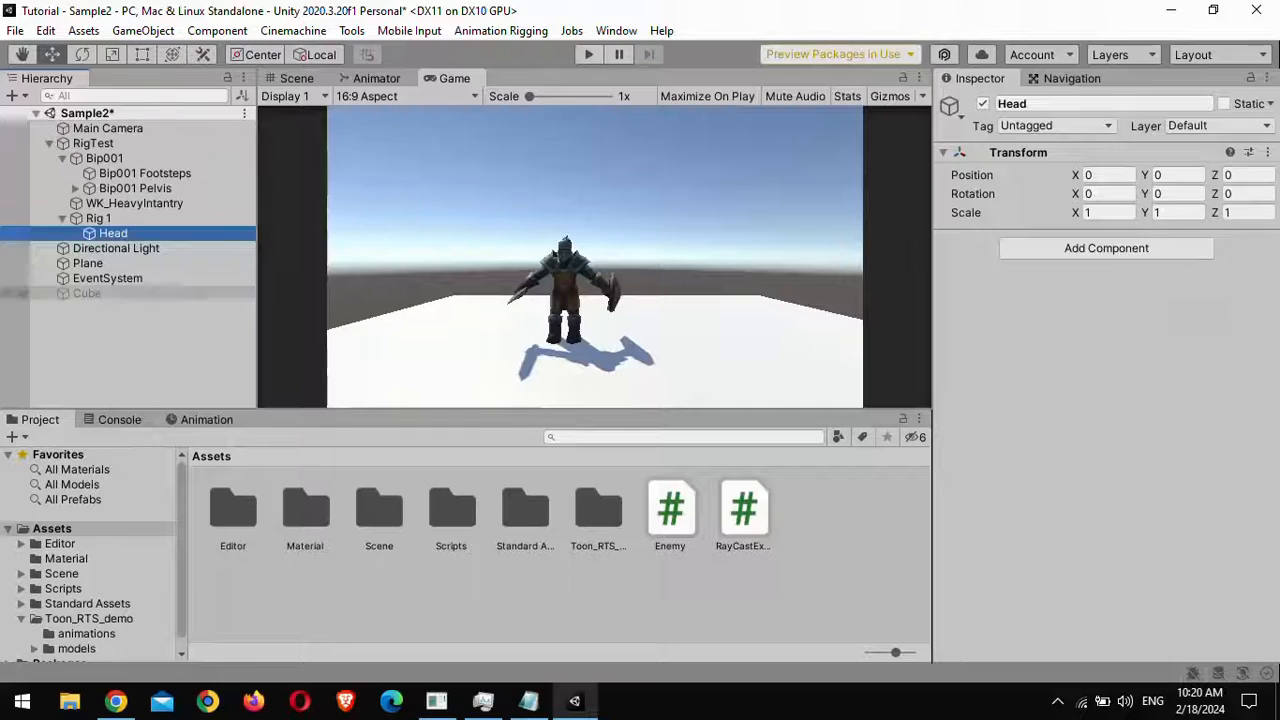
# Create an empty child object named Target under the Head object
pyautogui.rightClick(134, 233)
pyautogui.click(170, 331)
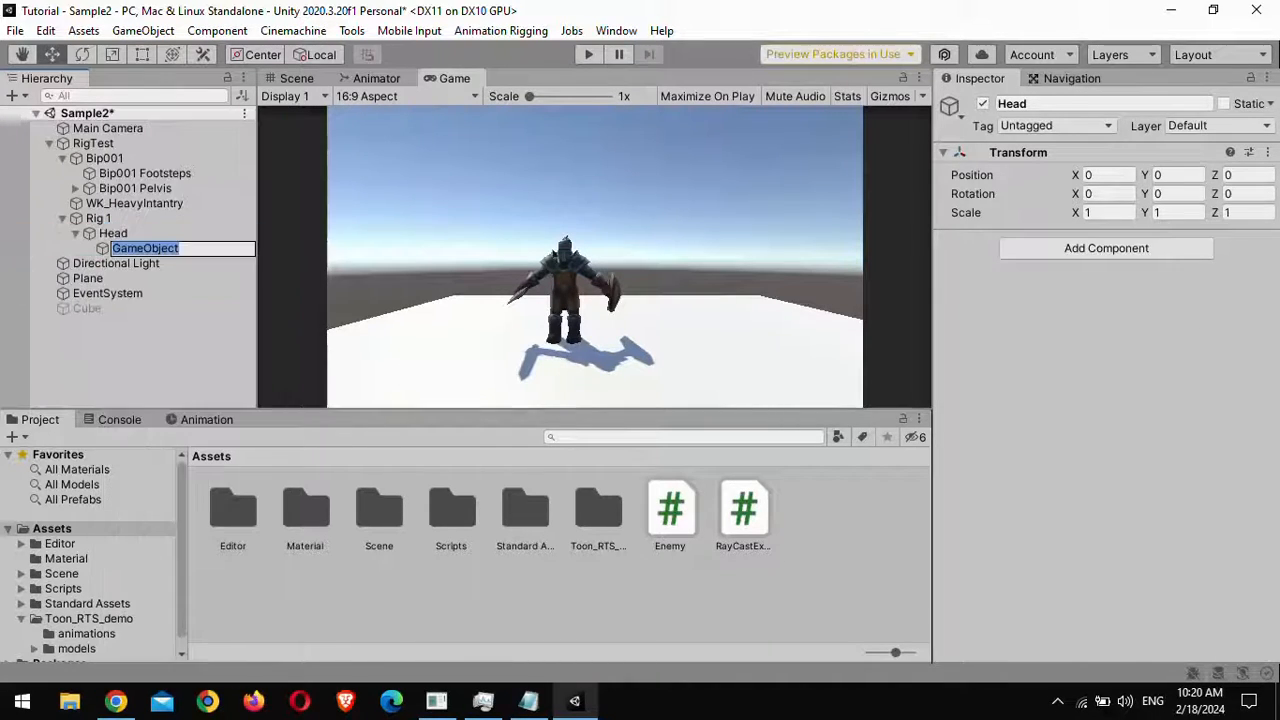
pyautogui.write('Target')
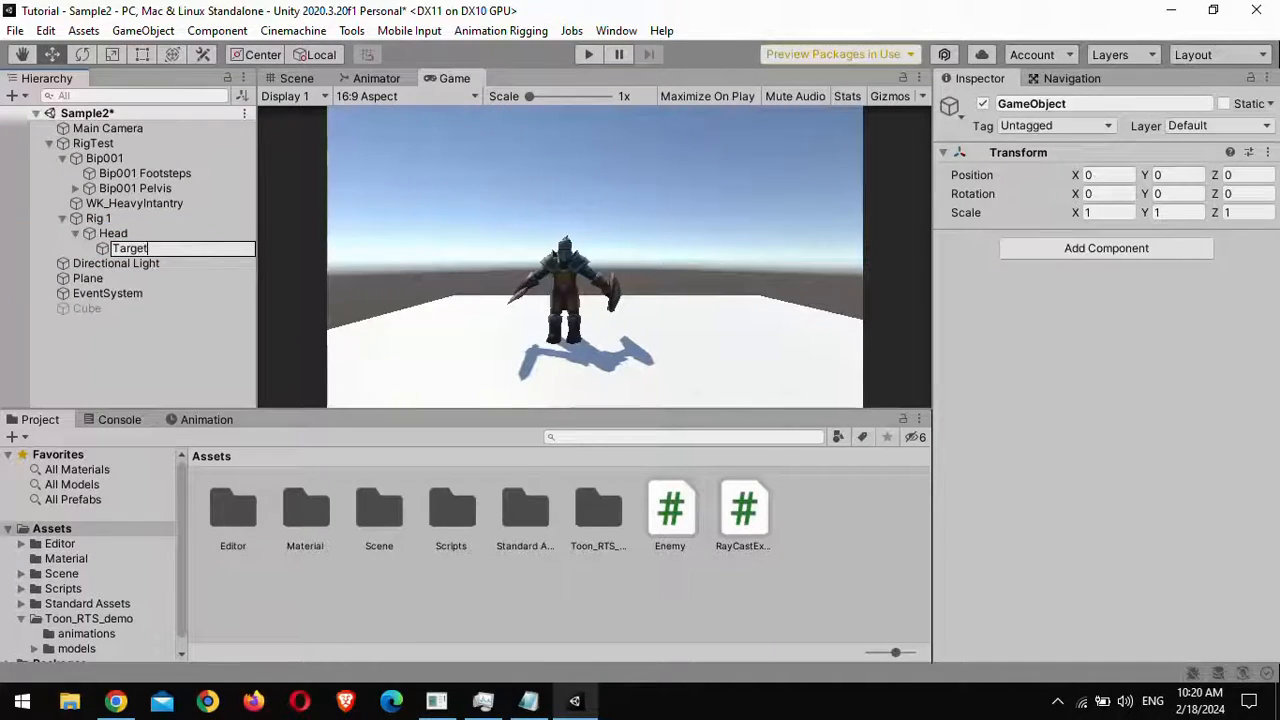
pyautogui.press('Return')
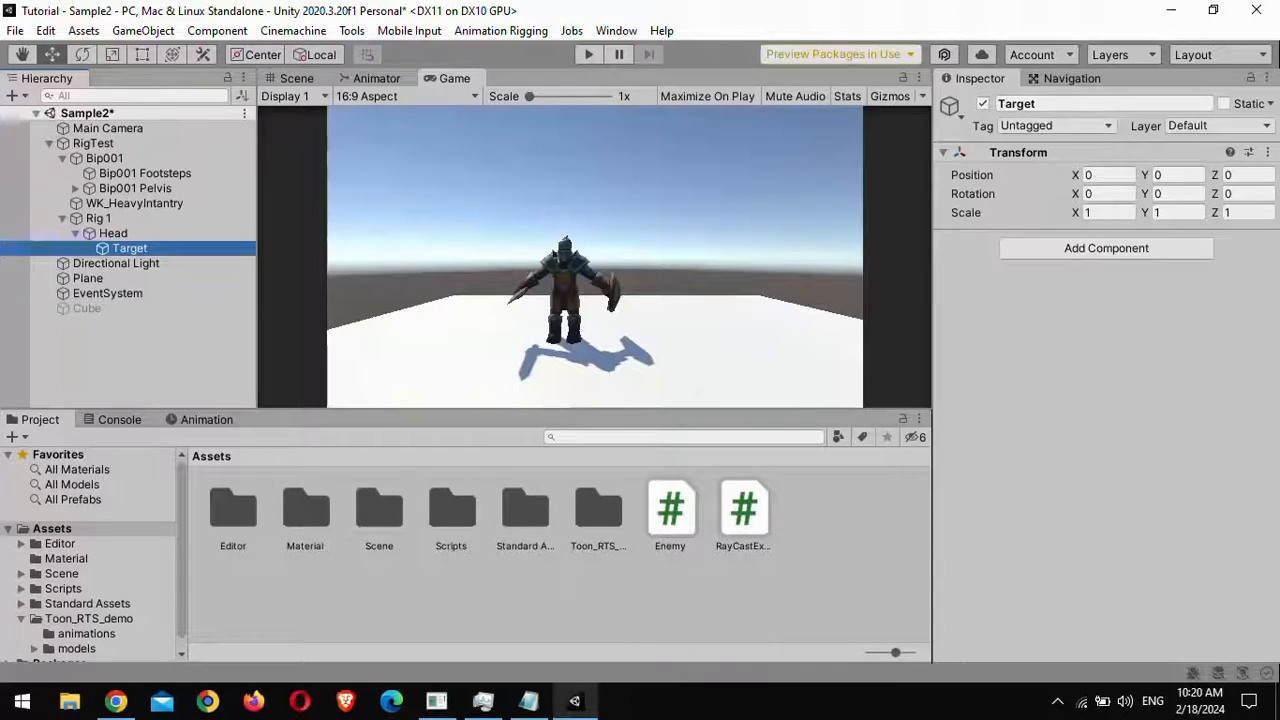
# Add the Animation Rigging Multi-Aim Constraint component to the Head object under Rig 1
pyautogui.click(113, 233)
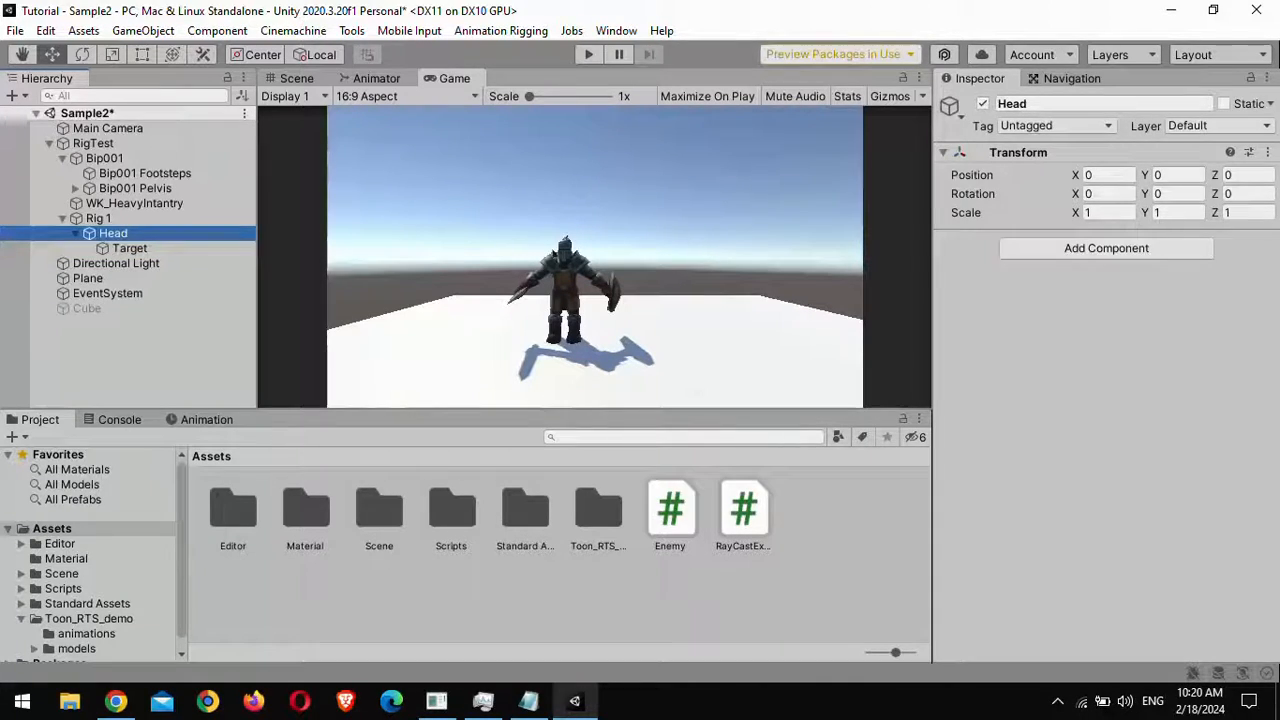
pyautogui.hotkey('ctrl', 'shift', 'a')
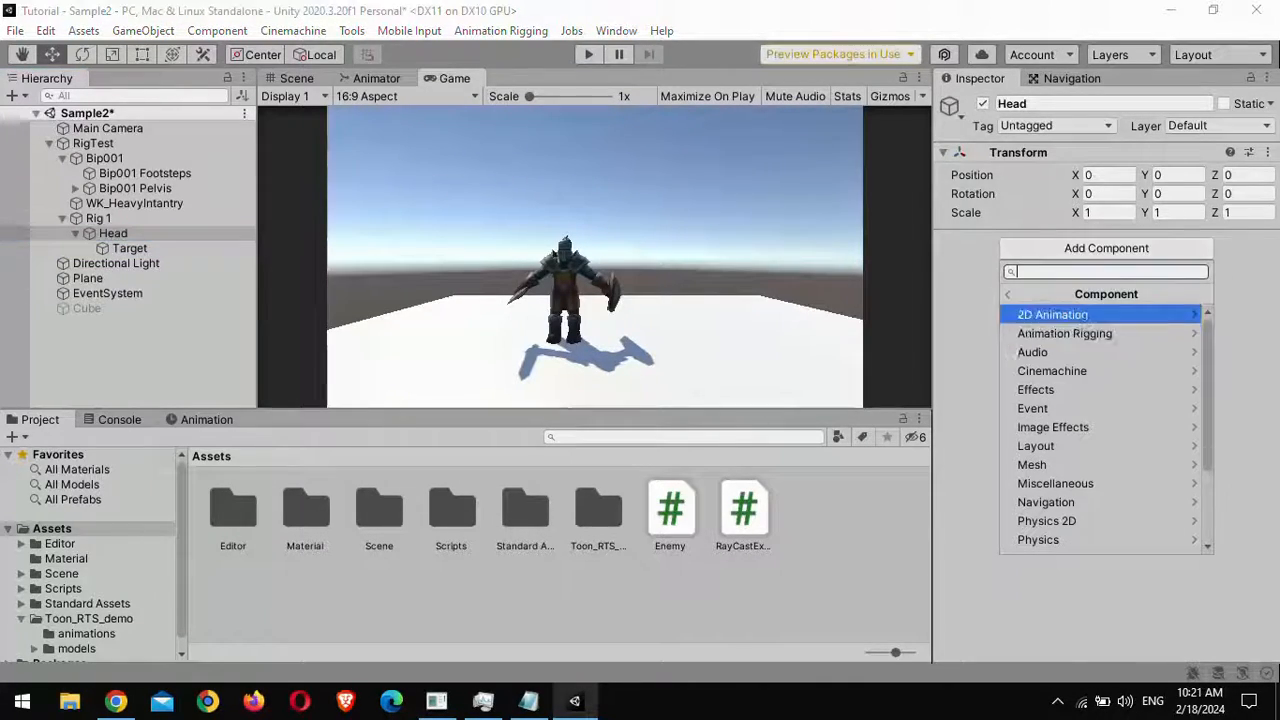
pyautogui.press('Right')
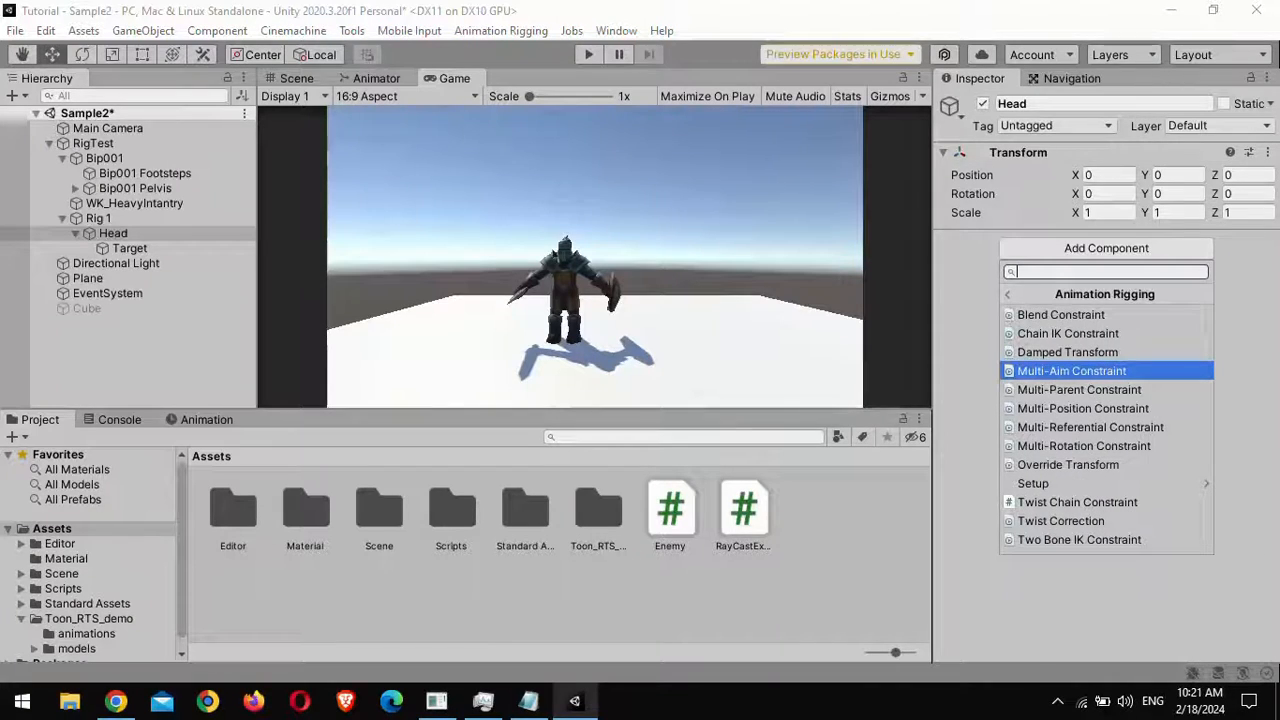
pyautogui.press('Return')
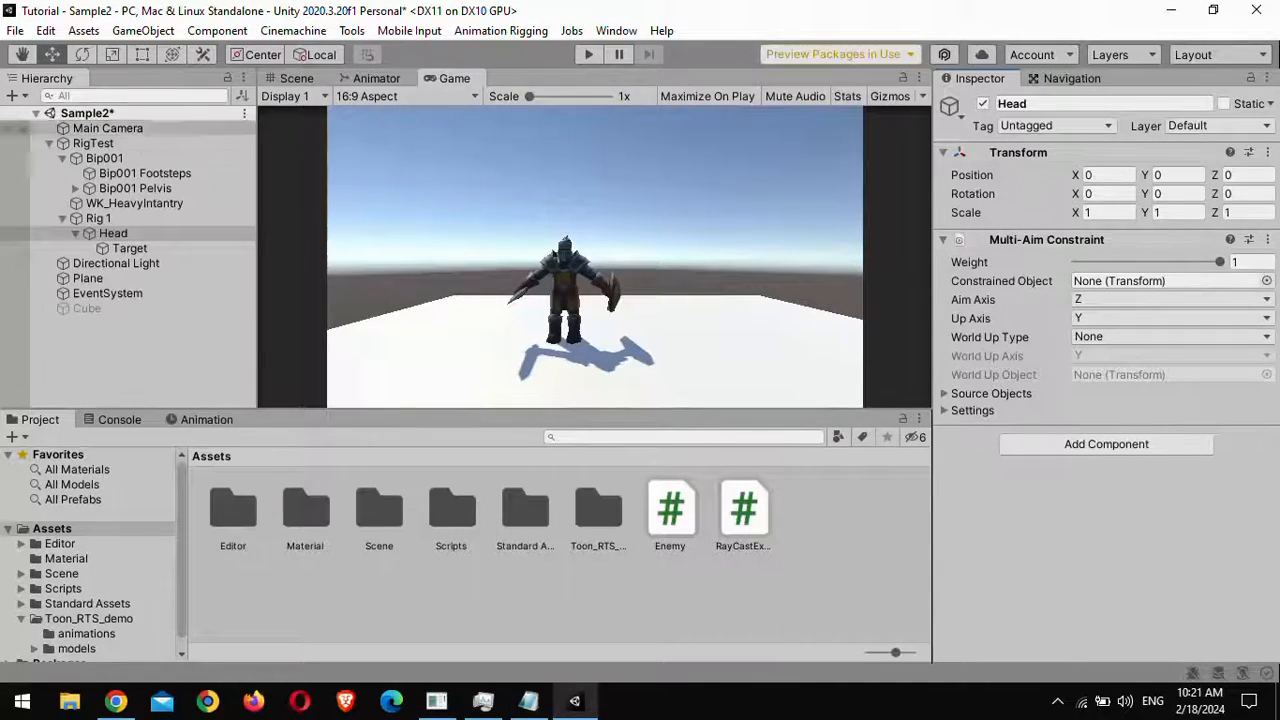
# Assign the knight's Bip001 Head bone as the Constrained Object of Head's Multi-Aim Constraint
pyautogui.click(297, 78)
pyautogui.click(553, 200)
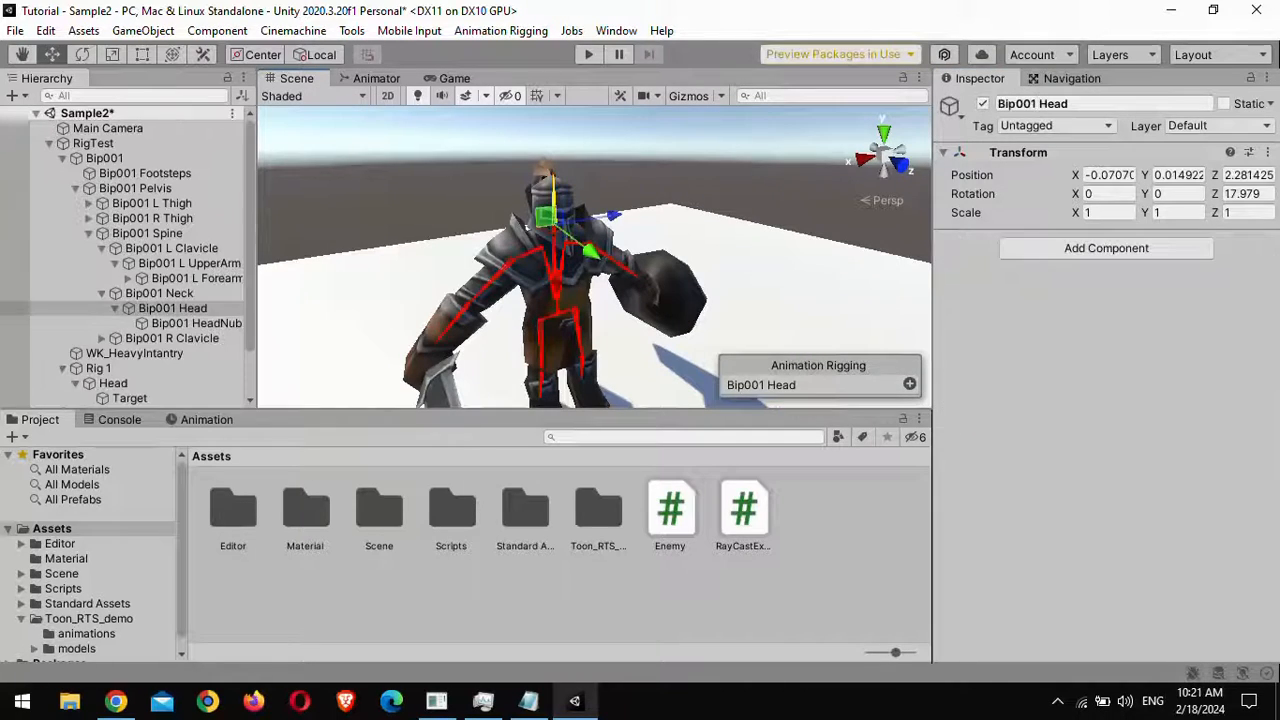
pyautogui.click(113, 383)
pyautogui.moveTo(172, 308); pyautogui.dragTo(1150, 281)
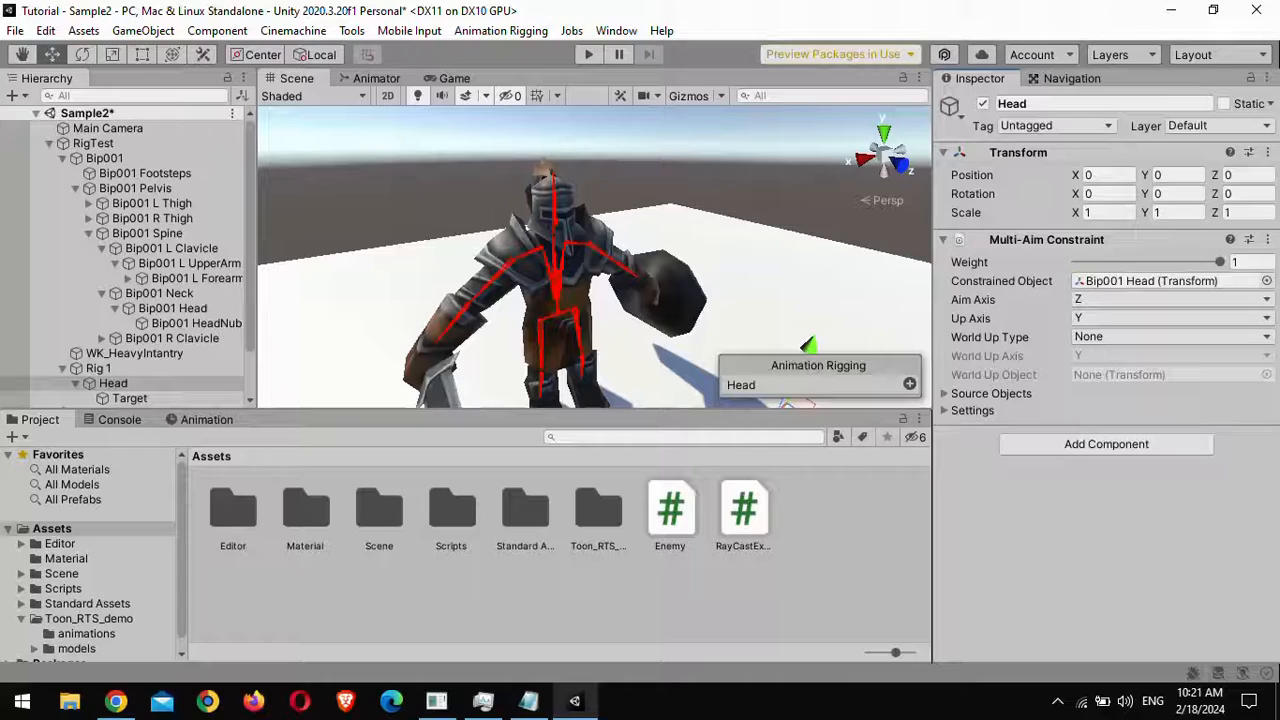
# Add a source object entry to the Multi-Aim Constraint and assign Target to it
pyautogui.click(945, 393)
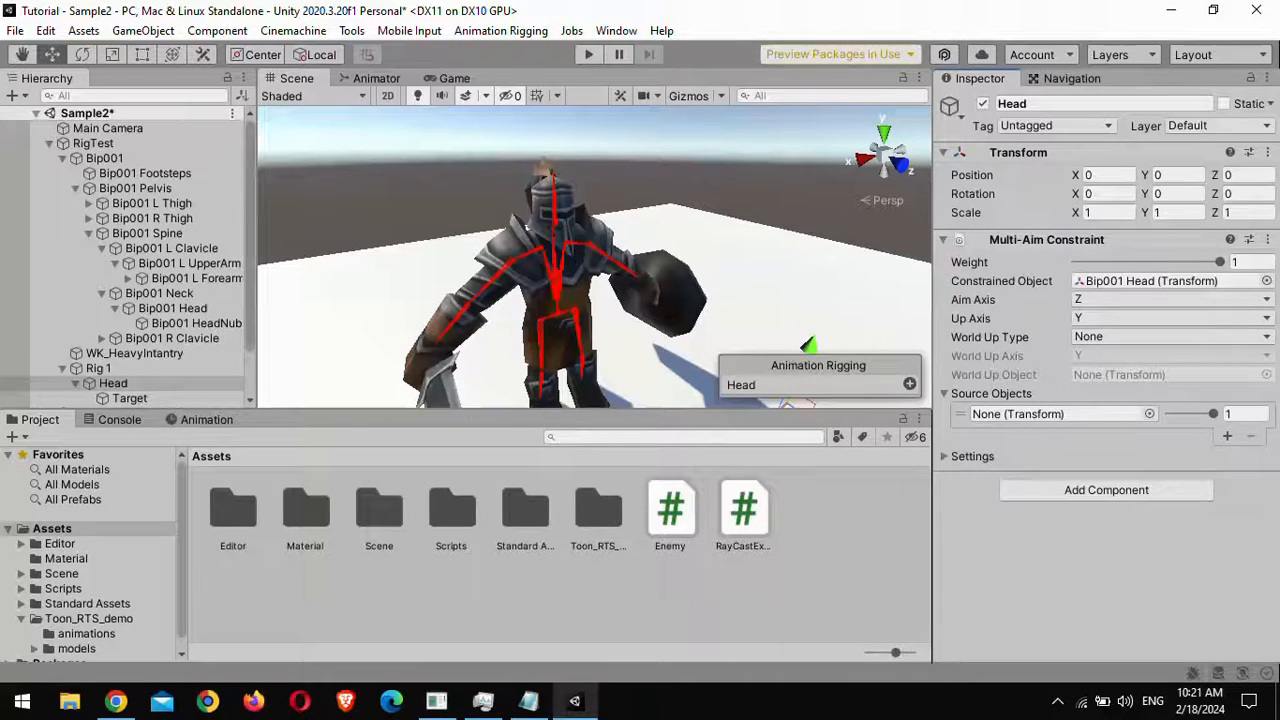
pyautogui.scroll(-2, 125, 250)
pyautogui.moveTo(129, 340); pyautogui.dragTo(1040, 414)
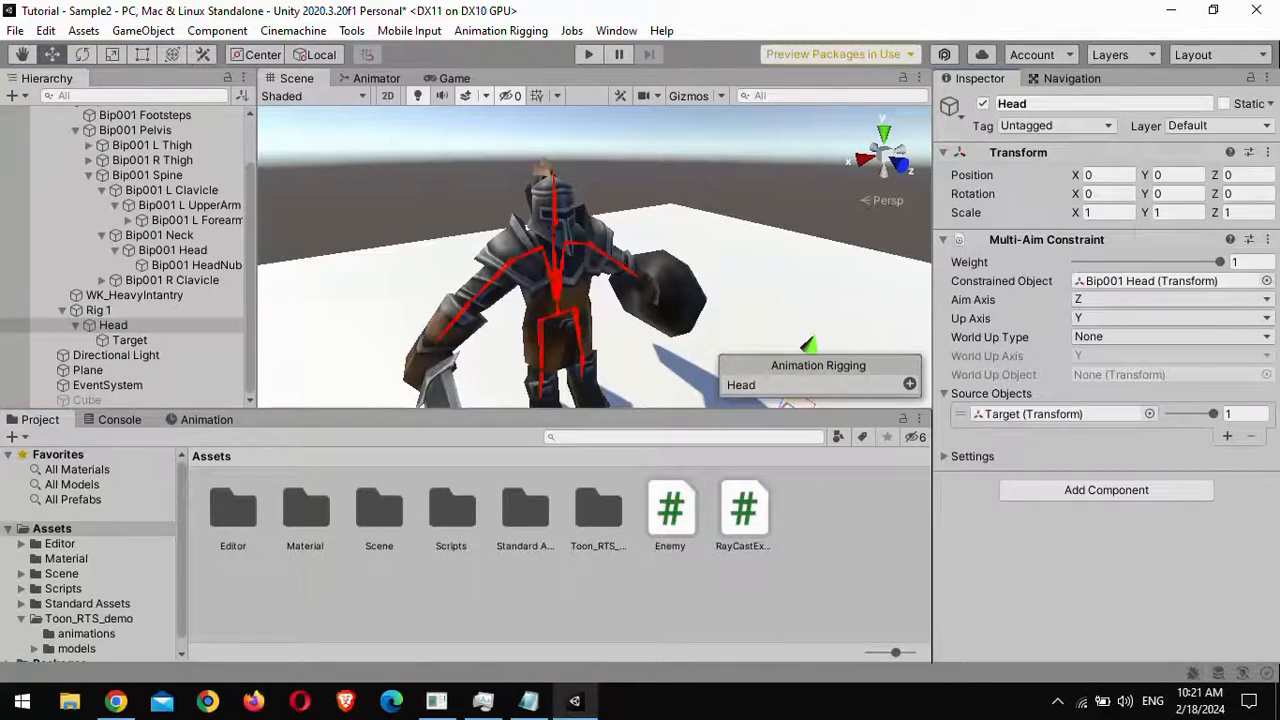
# Add an Animation Rigging effector to Target, using the BoxEffector shape at size 0.28
pyautogui.click(129, 340)
pyautogui.moveTo(594, 256); pyautogui.dragTo(760, 320, button='right')
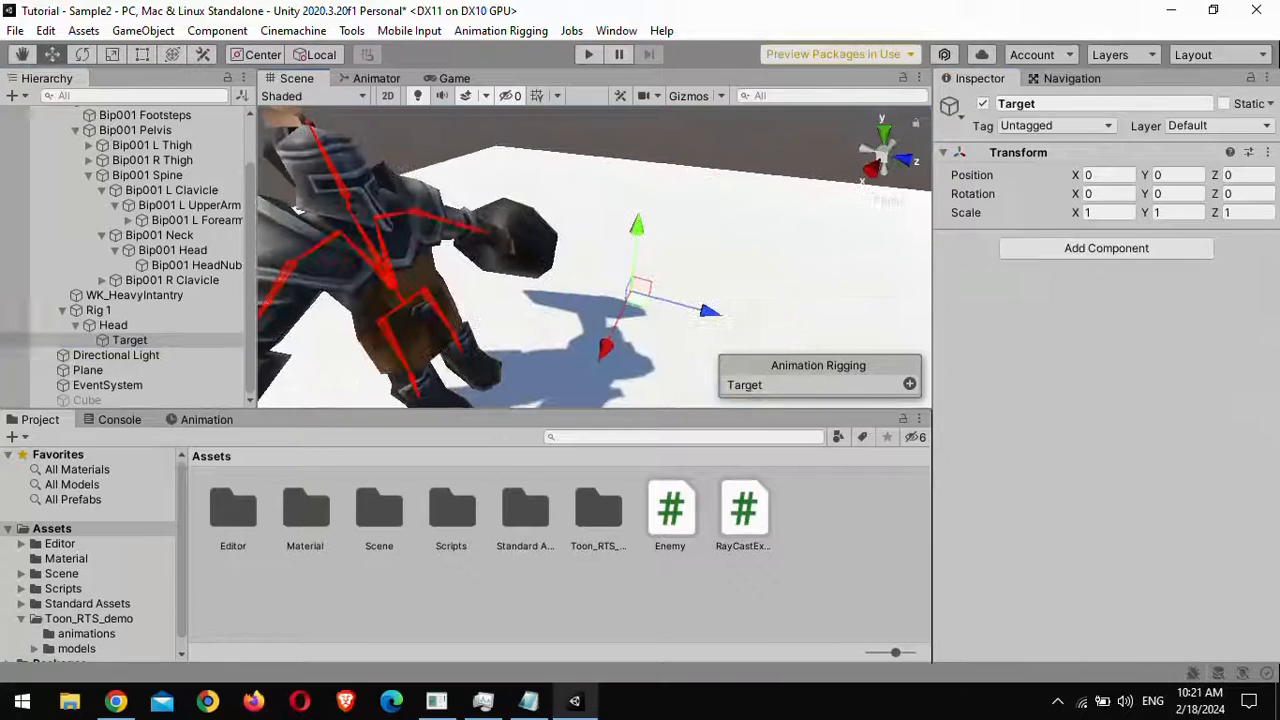
pyautogui.moveTo(630, 292); pyautogui.dragTo(595, 249, button='middle')
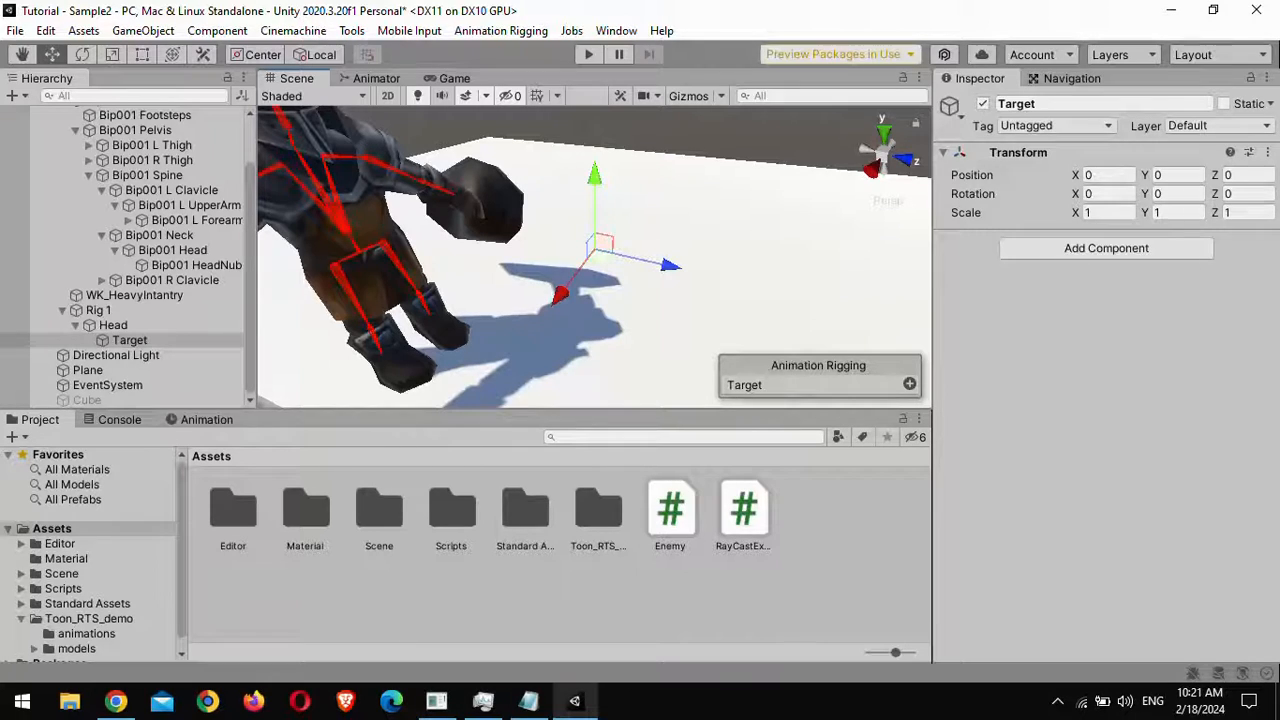
pyautogui.click(129, 340)
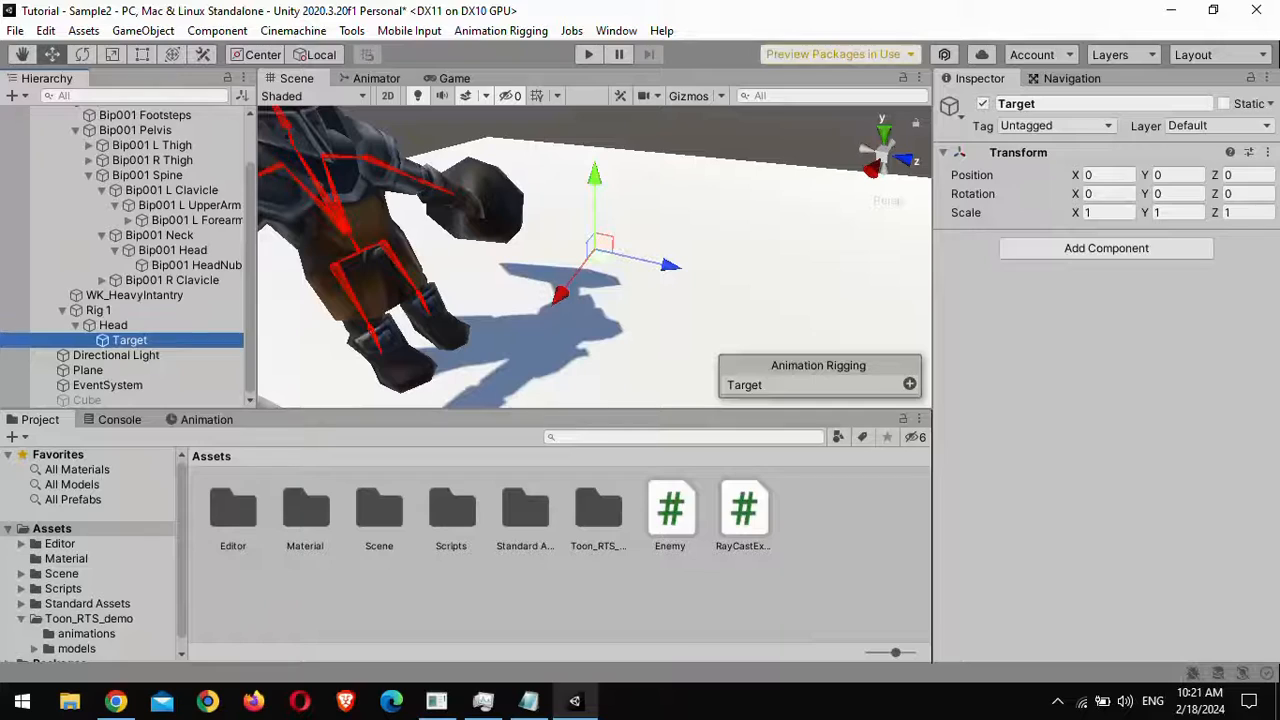
pyautogui.click(744, 385)
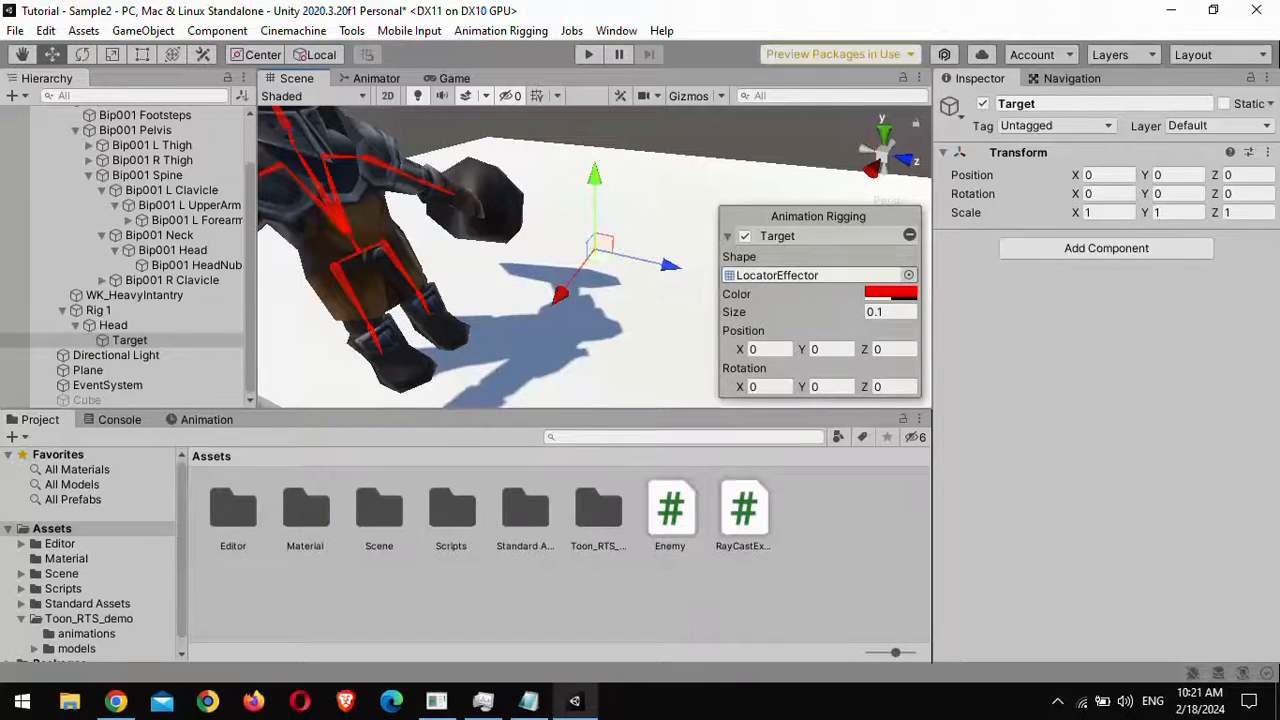
pyautogui.click(908, 275)
pyautogui.doubleClick(695, 356)
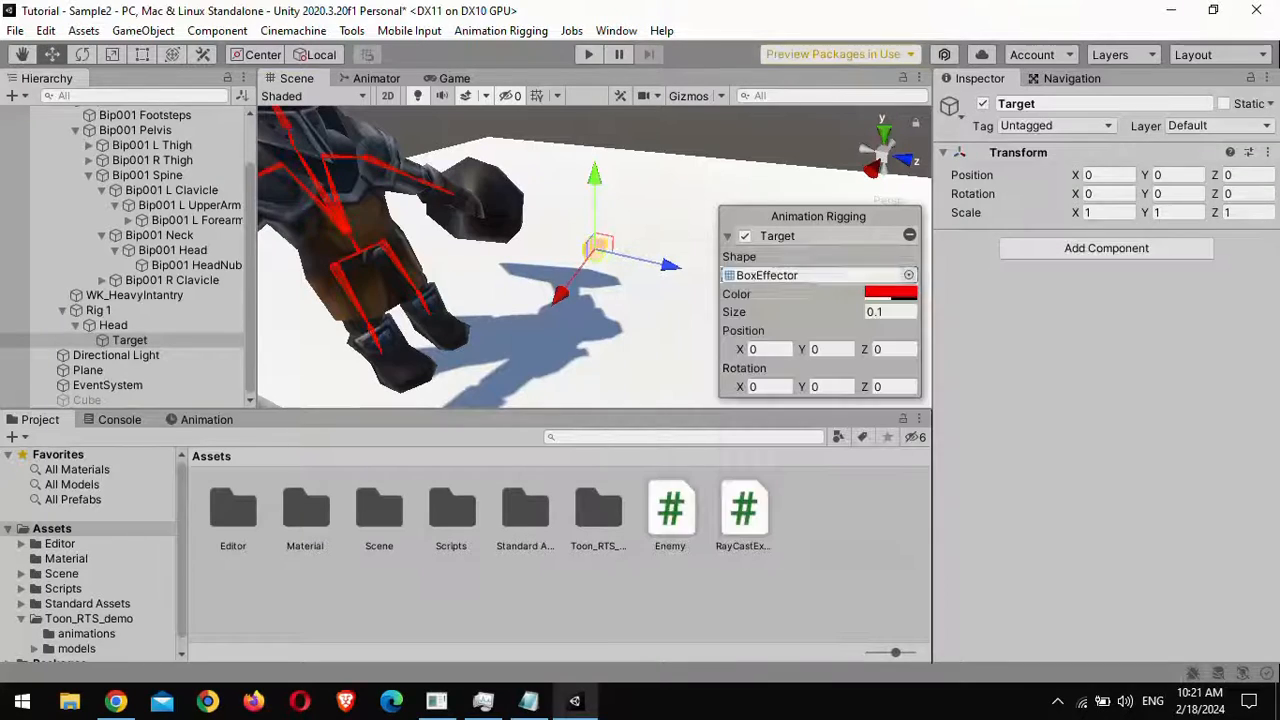
pyautogui.moveTo(734, 312); pyautogui.dragTo(742, 312)
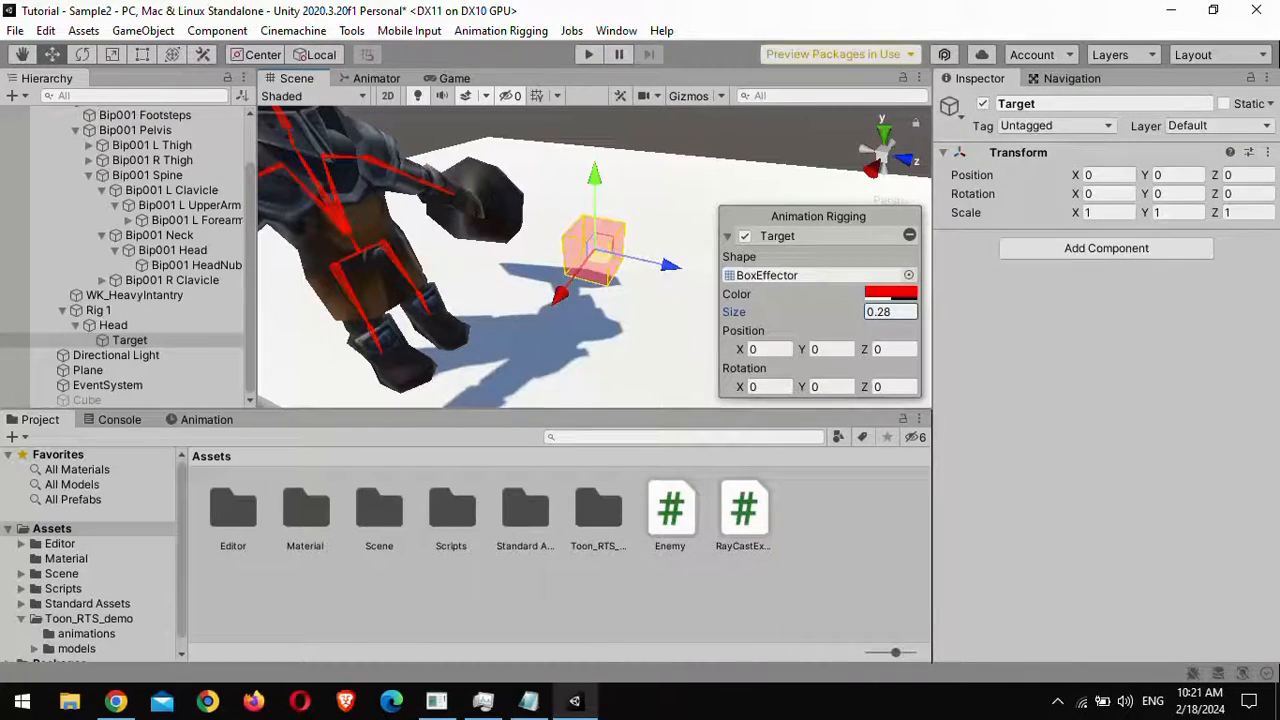
# Set the Aim Axis of Head's Multi-Aim Constraint to Y
pyautogui.click(113, 325)
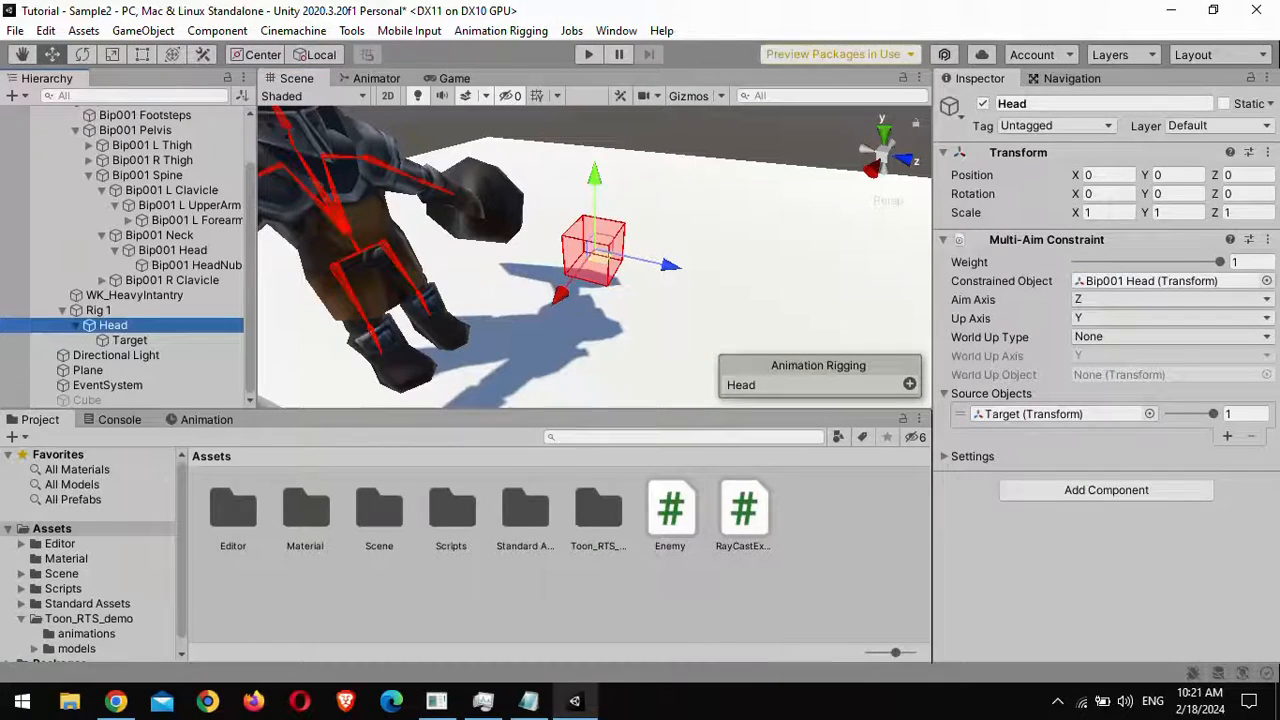
pyautogui.click(1170, 299)
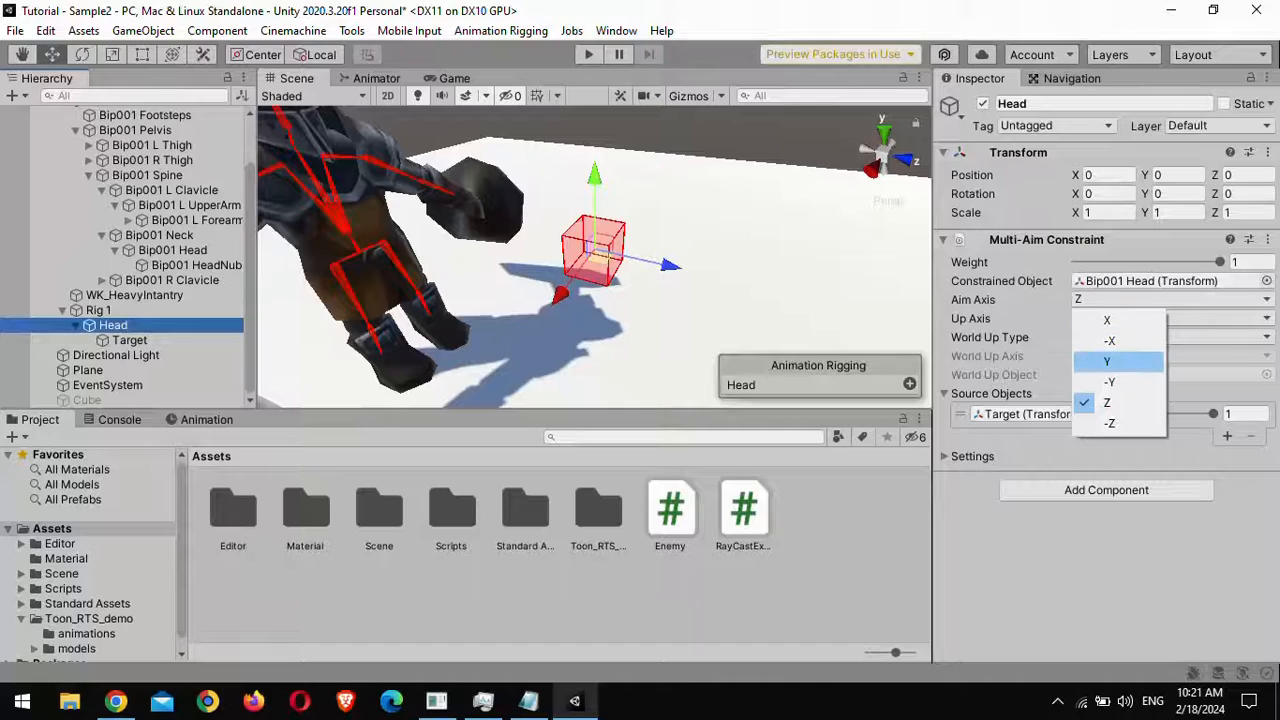
pyautogui.click(1110, 362)
# Play the scene and test the head aim by moving Target to about X 0.774, Y 0.583, Z -2.164, ending with playback stopped
pyautogui.hotkey('ctrl', 'p')
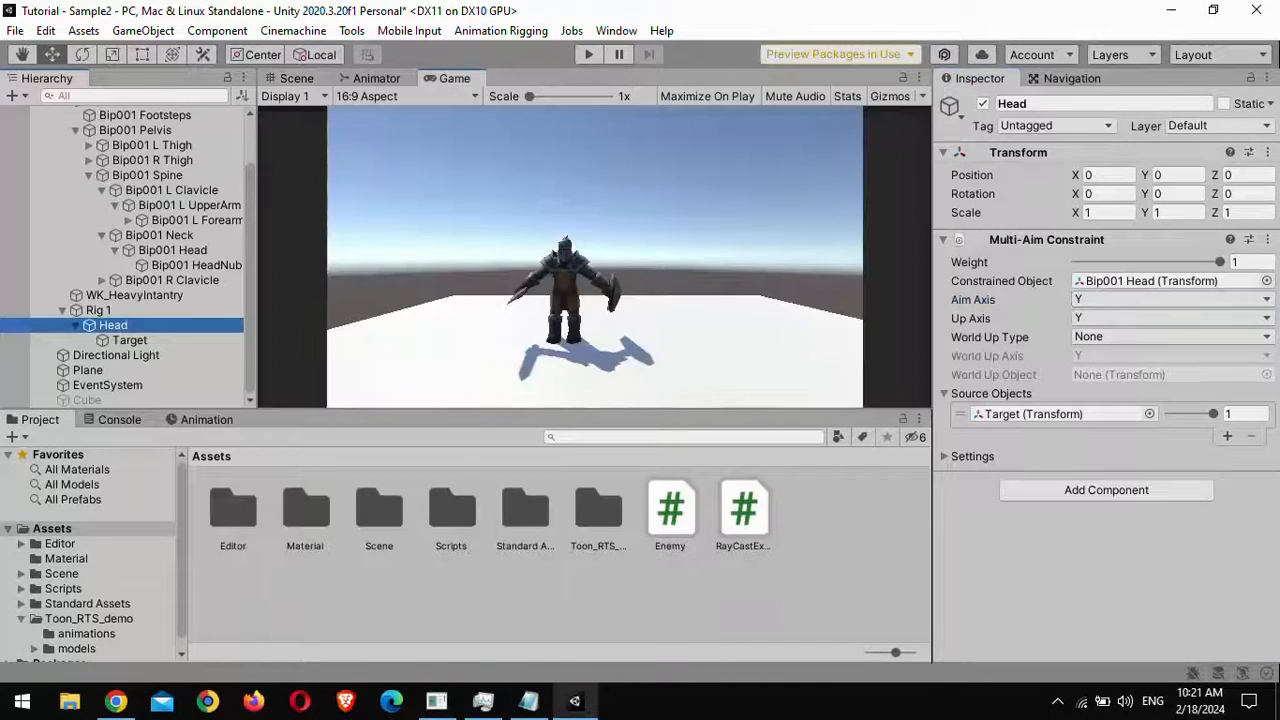
pyautogui.click(296, 78)
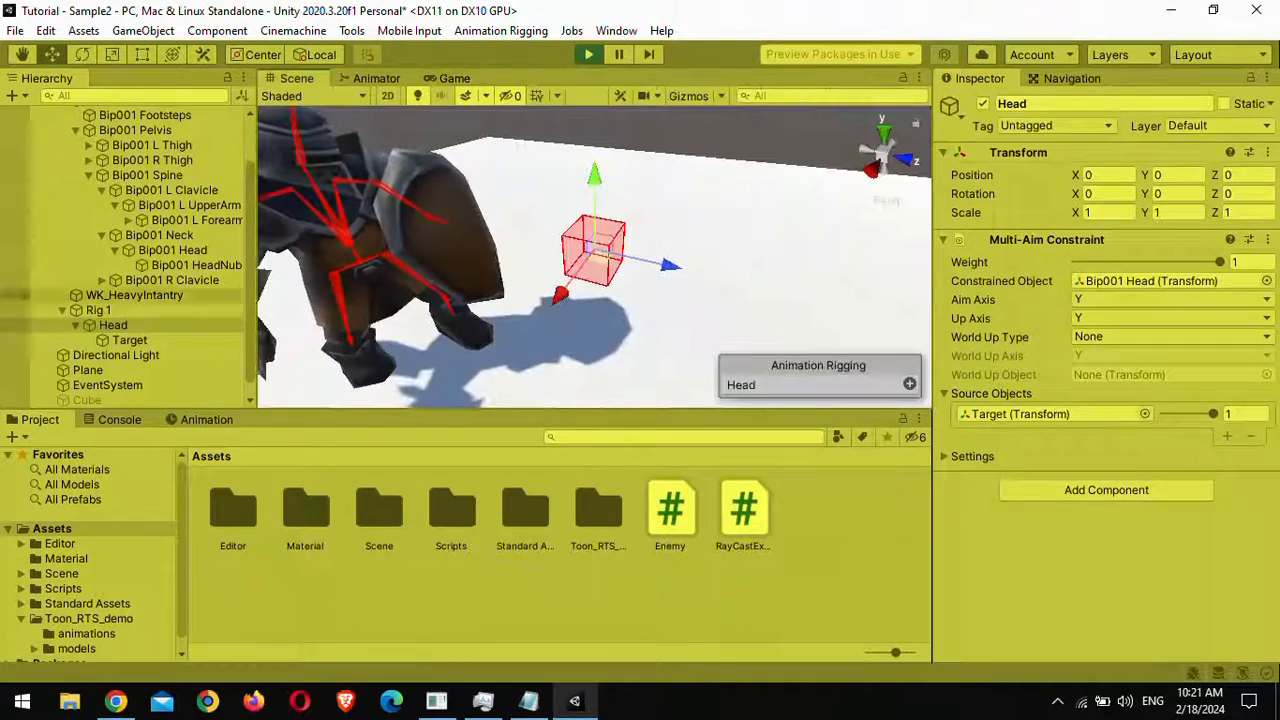
pyautogui.click(129, 340)
pyautogui.keyDown('alt'); pyautogui.moveTo(500, 280); pyautogui.dragTo(600, 266); pyautogui.keyUp('alt')
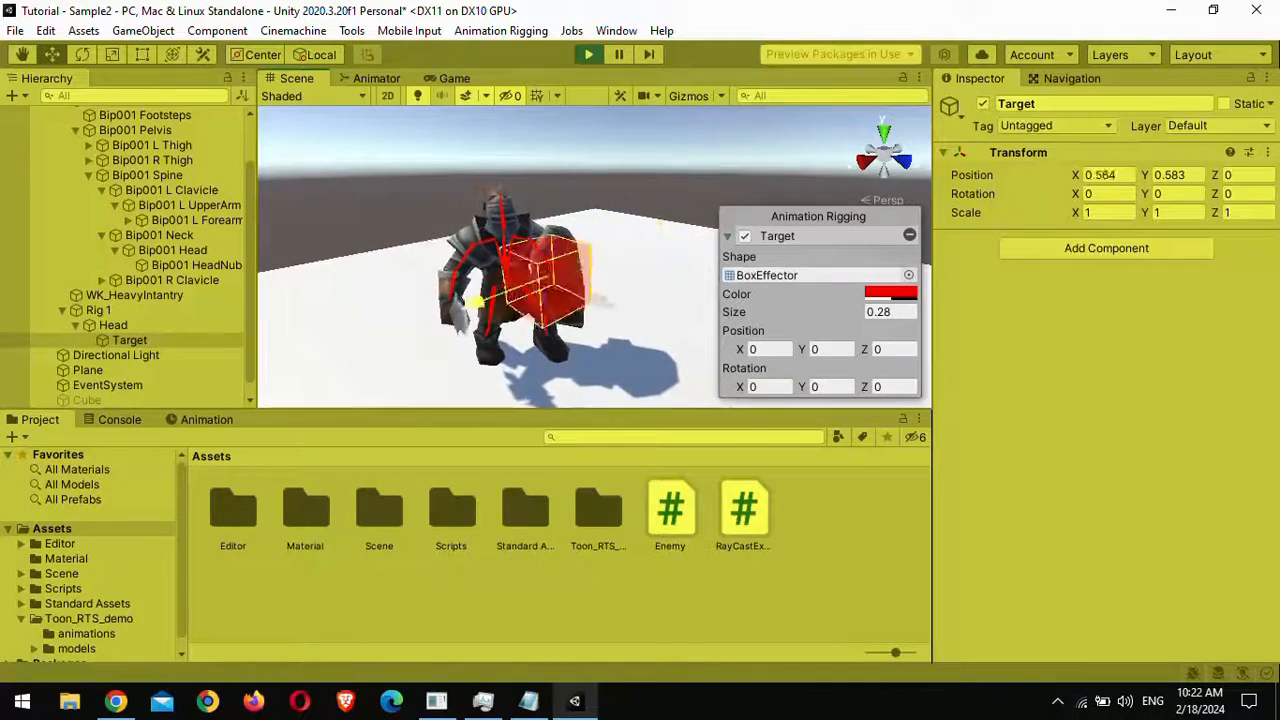
pyautogui.moveTo(478, 301); pyautogui.dragTo(508, 289)
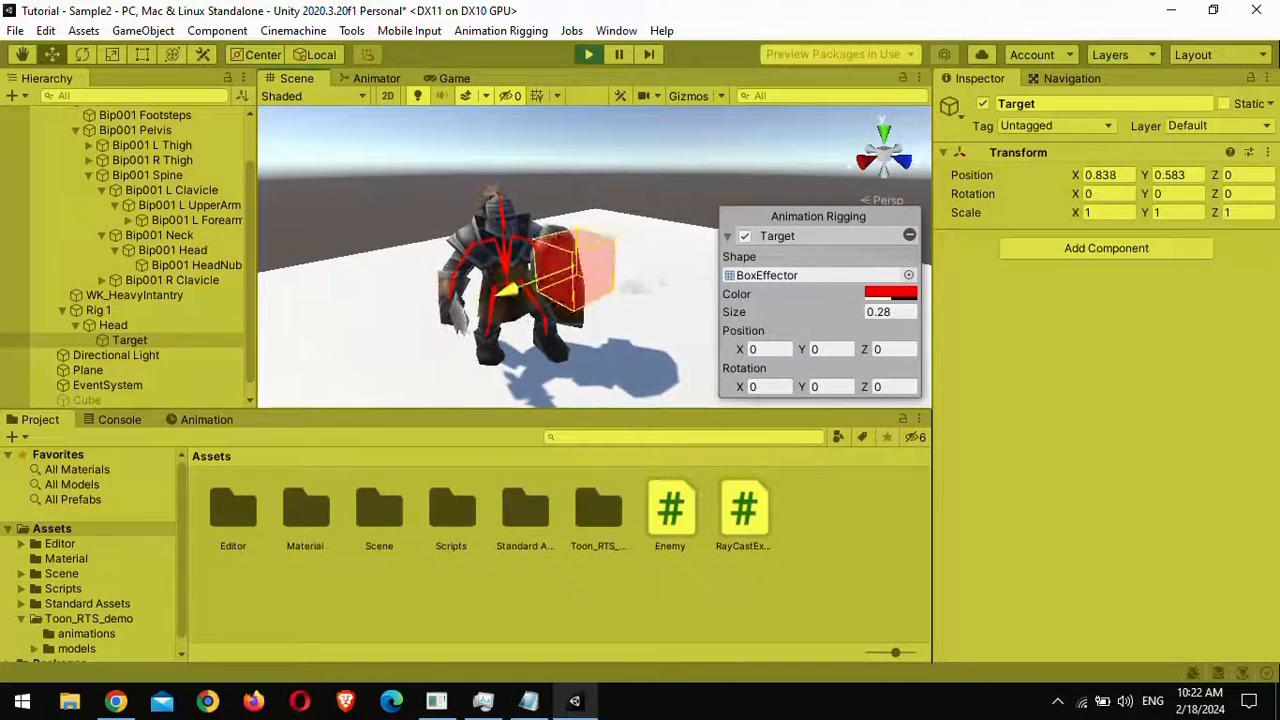
pyautogui.moveTo(636, 285); pyautogui.dragTo(542, 245)
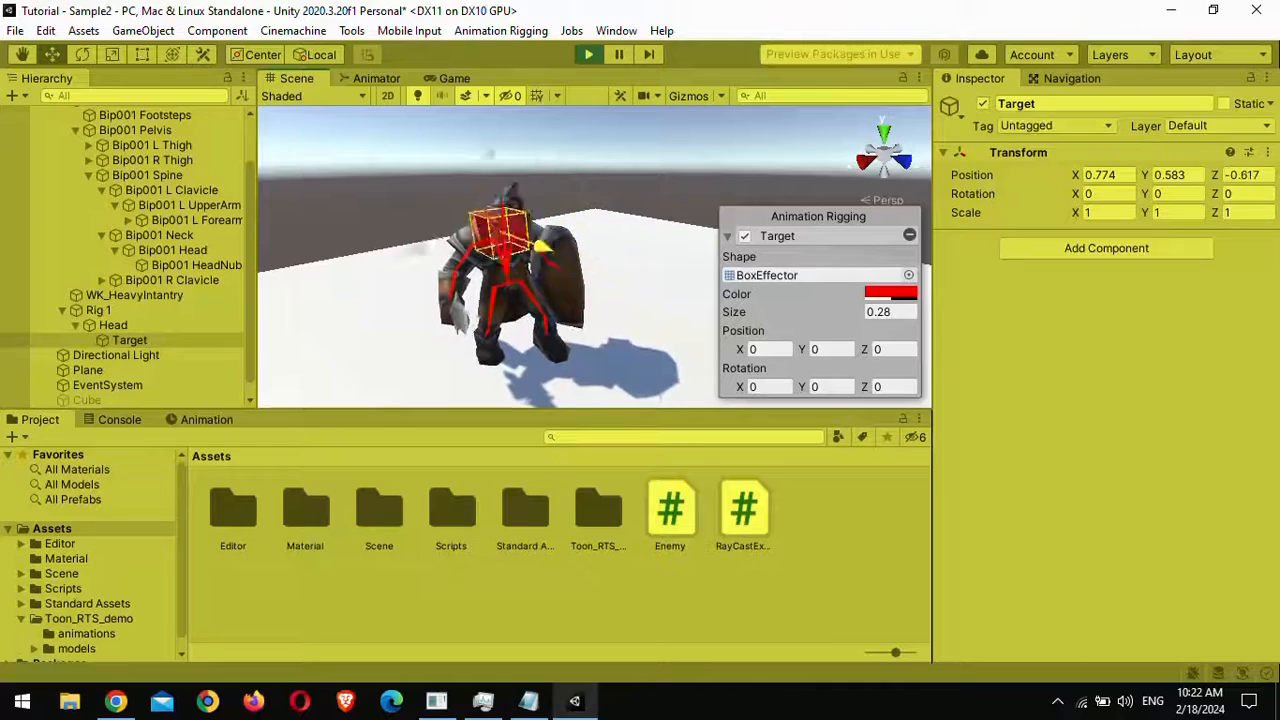
pyautogui.moveTo(490, 153); pyautogui.dragTo(436, 131)
pyautogui.keyDown('alt'); pyautogui.moveTo(341, 221); pyautogui.dragTo(415, 305); pyautogui.keyUp('alt')
pyautogui.keyDown('alt'); pyautogui.moveTo(540, 260); pyautogui.dragTo(420, 200); pyautogui.keyUp('alt')
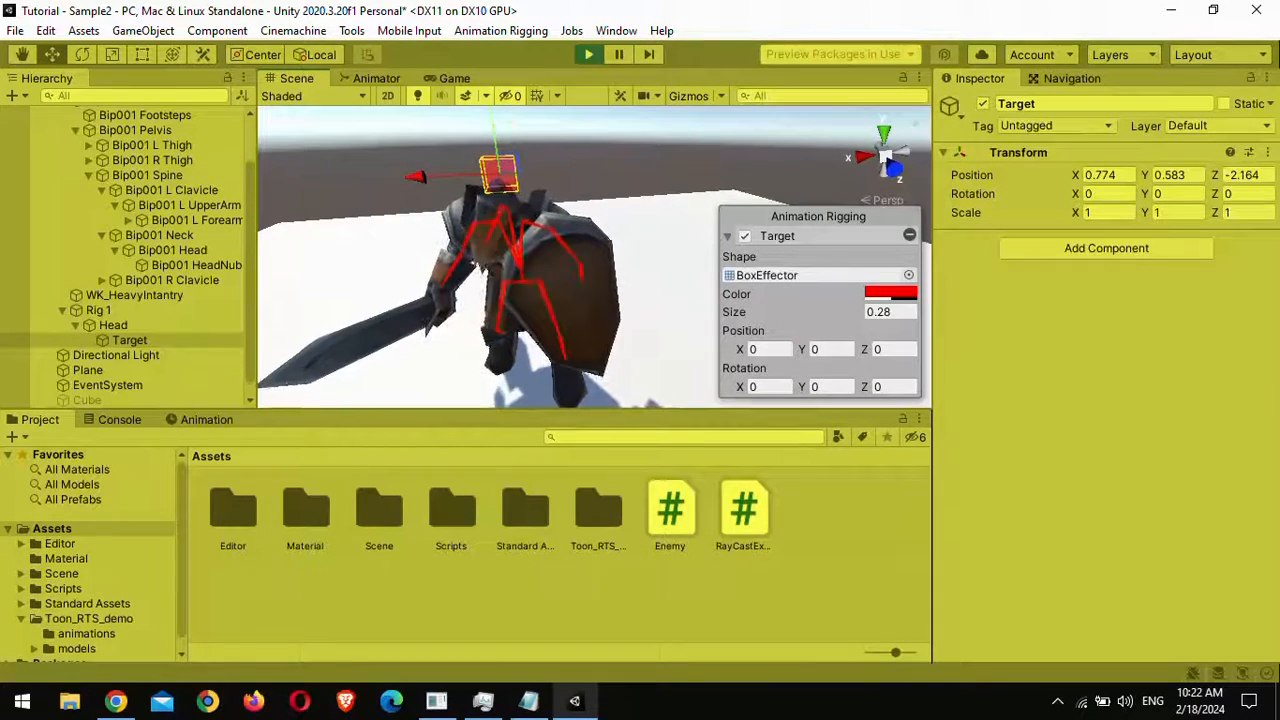
pyautogui.hotkey('ctrl', 'p')
# Set the Min Limit to -100 and the Max Limit to 100 in Head's Multi-Aim Constraint settings
pyautogui.click(113, 325)
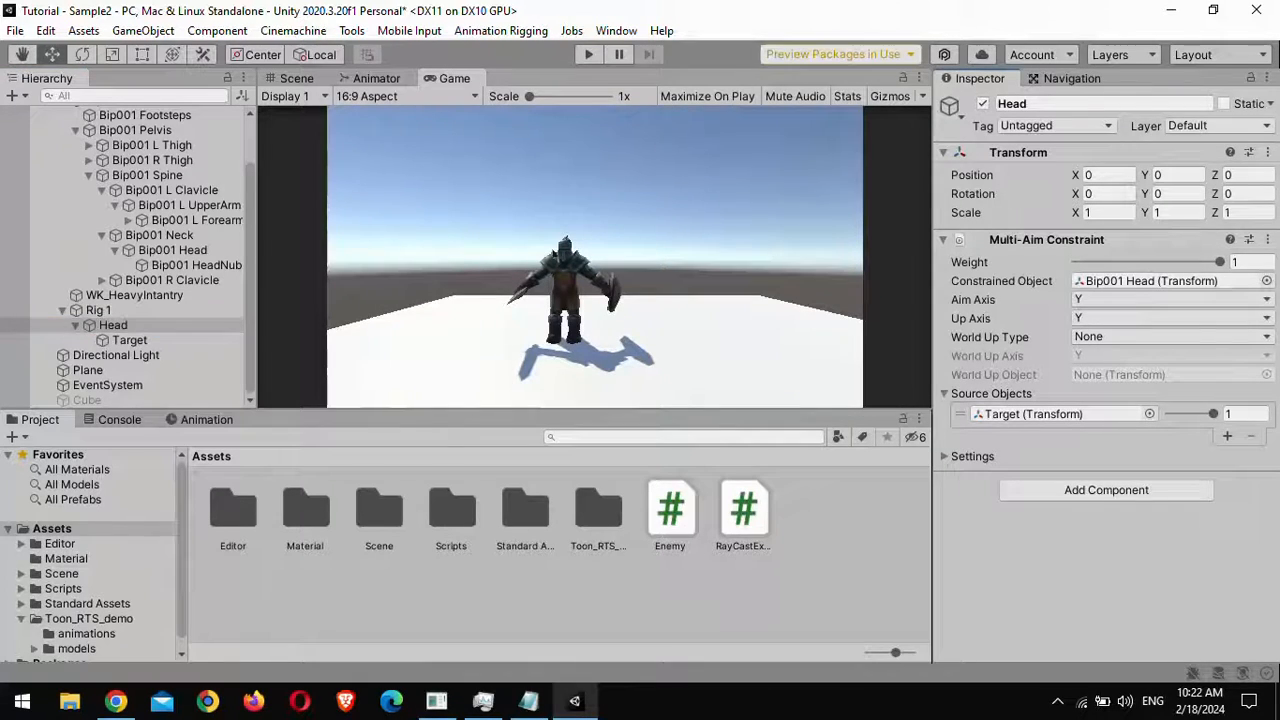
pyautogui.click(945, 456)
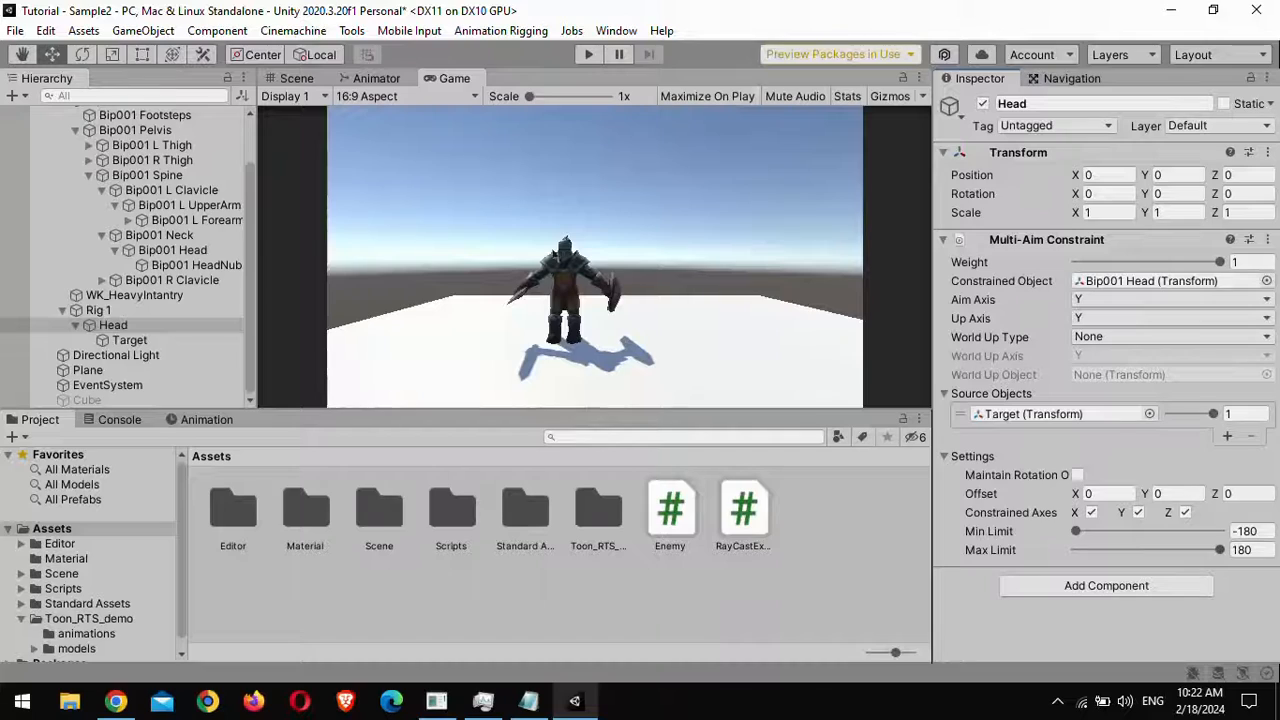
pyautogui.click(1250, 531)
pyautogui.write('-100')
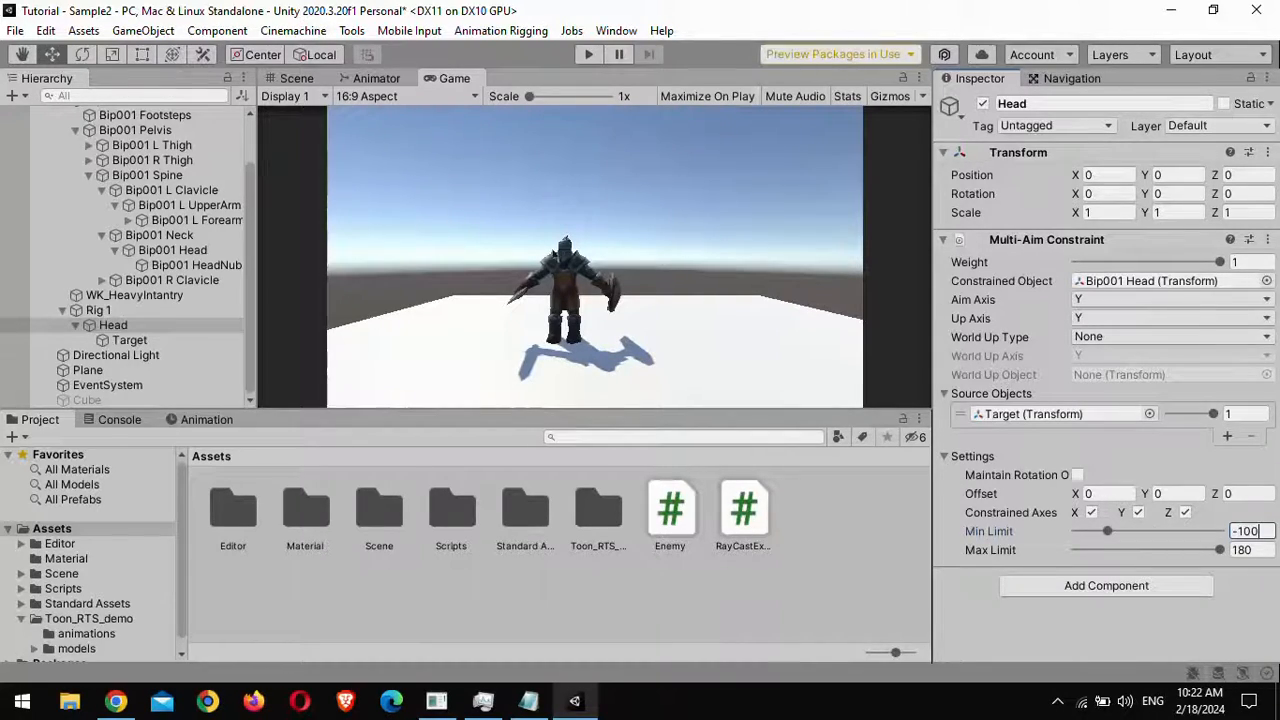
pyautogui.press('Tab')
pyautogui.write('100')
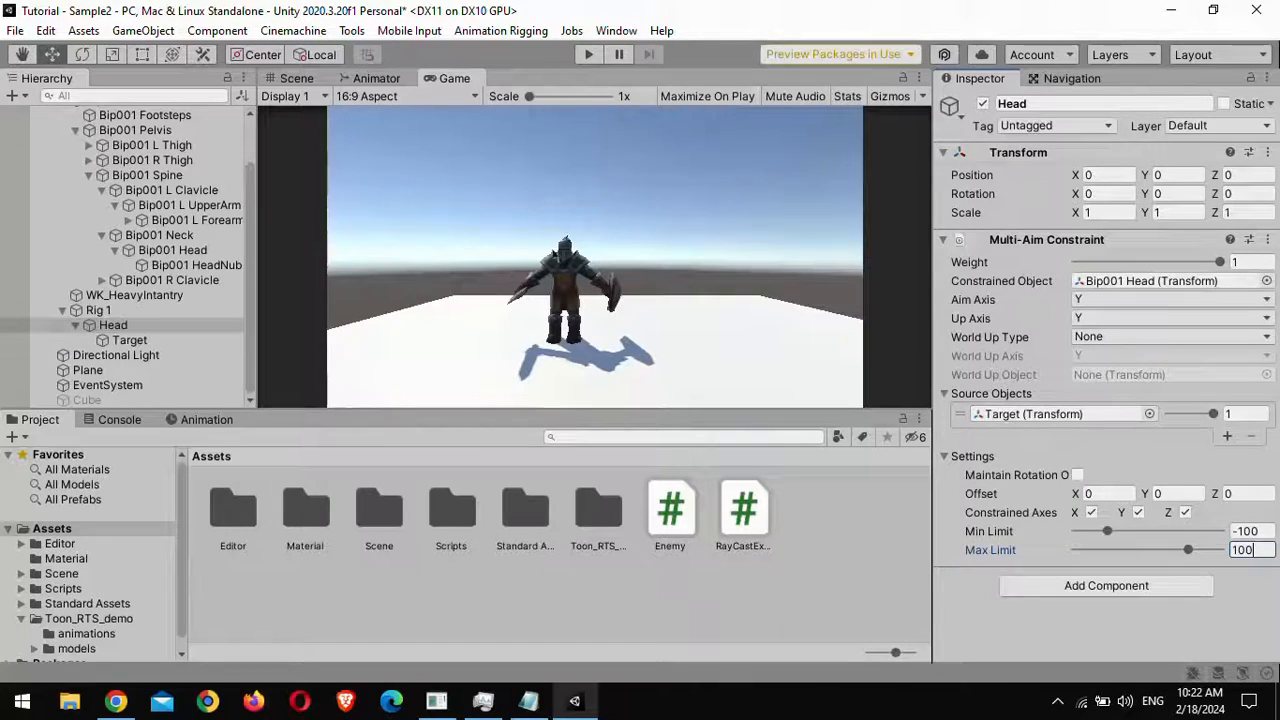
# Test the new limits in Play mode by raising Target to about Y 0.566 and moving it across the knight, ending with playback stopped
pyautogui.click(589, 54)
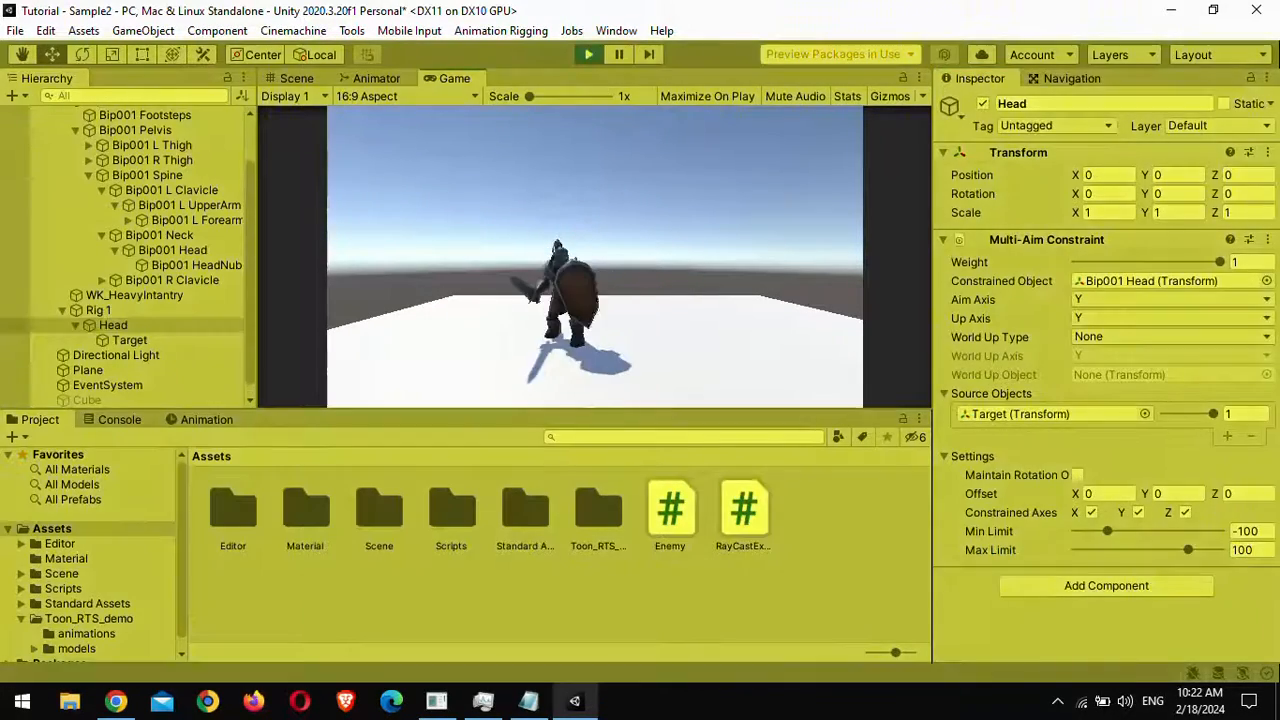
pyautogui.click(296, 78)
pyautogui.click(129, 340)
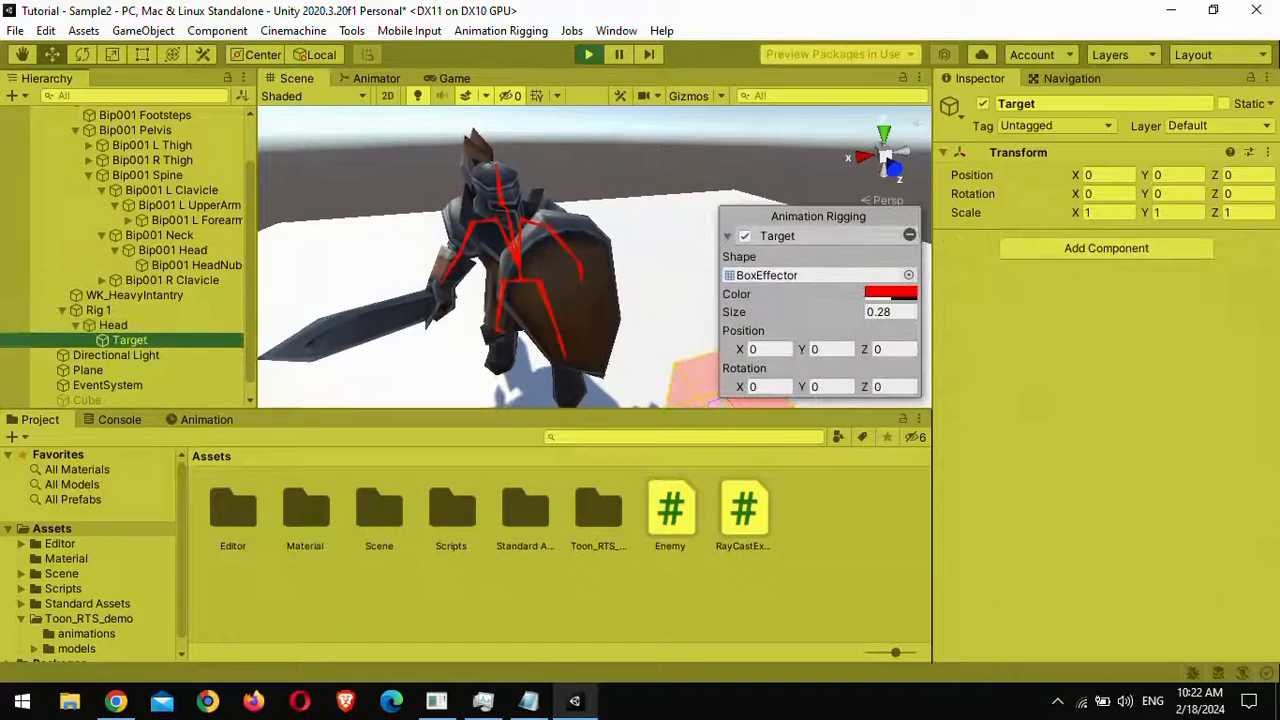
pyautogui.scroll(-4, 594, 258)
pyautogui.moveTo(659, 264); pyautogui.dragTo(670, 193)
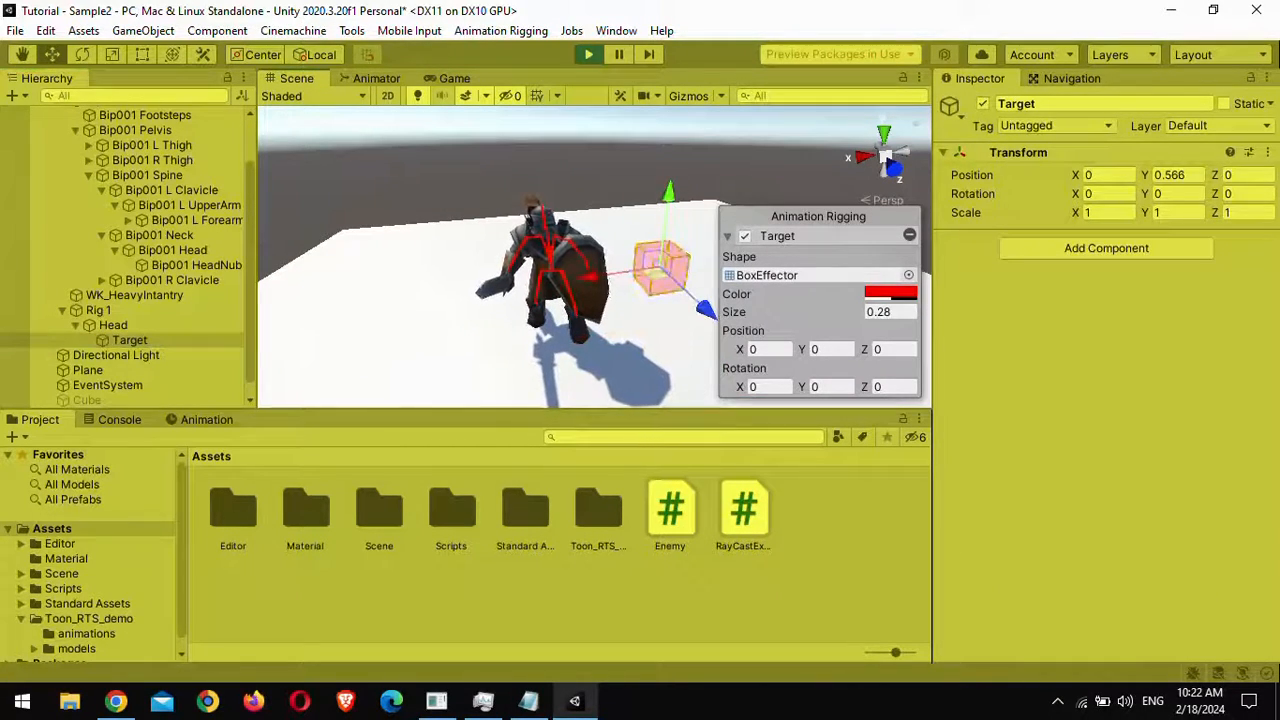
pyautogui.moveTo(655, 263); pyautogui.dragTo(408, 322)
pyautogui.hotkey('ctrl', 'p')
# Turn off the X constrained axis of Head's Multi-Aim Constraint and test it in Play mode by moving Target
pyautogui.click(113, 325)
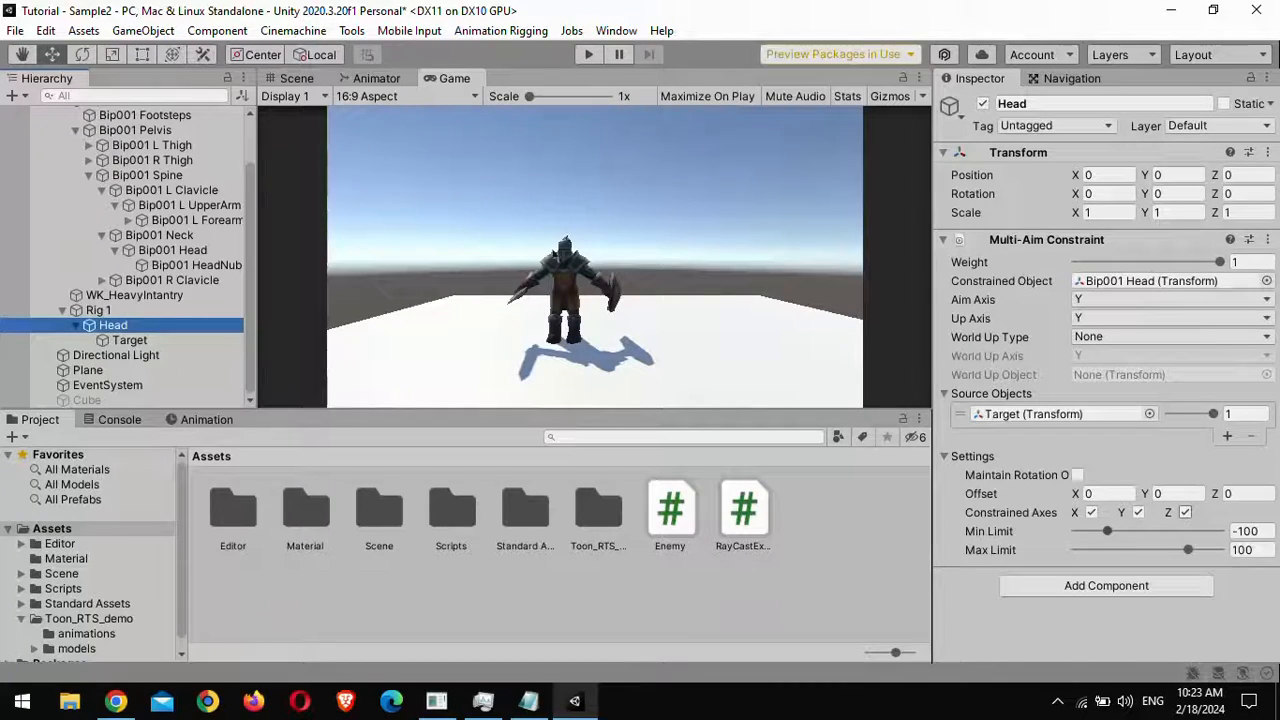
pyautogui.click(1091, 512)
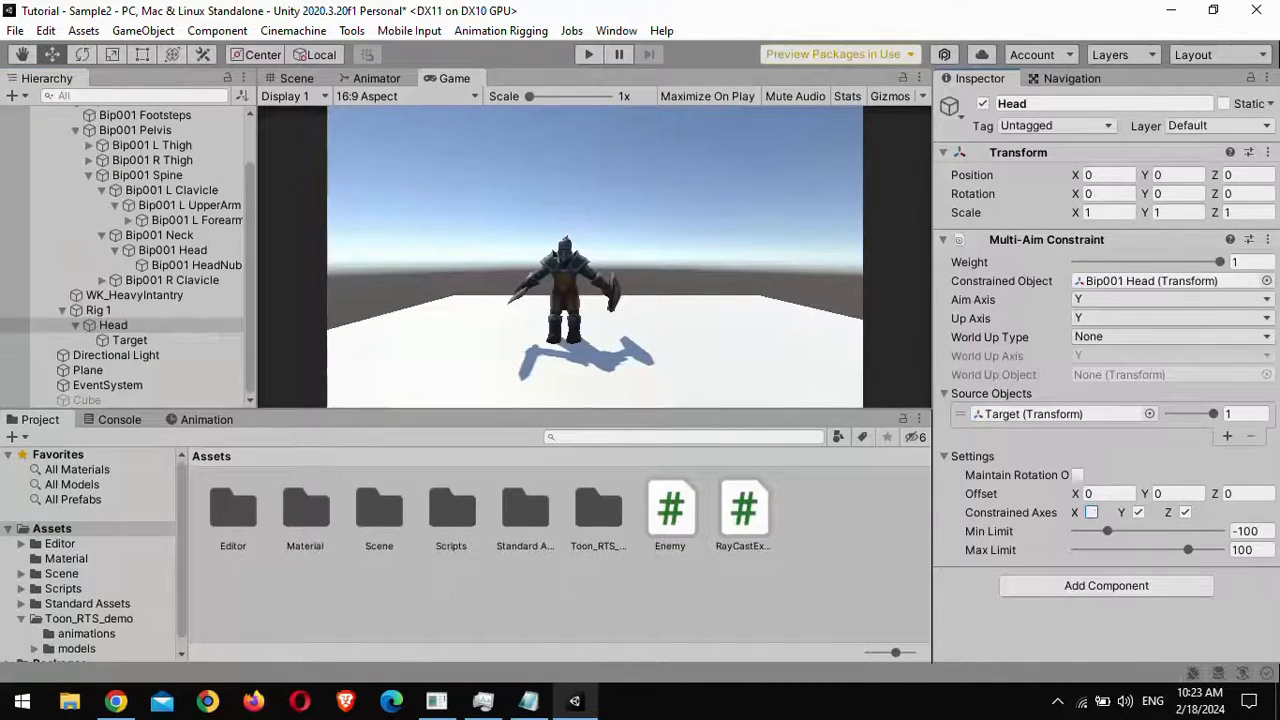
pyautogui.click(588, 54)
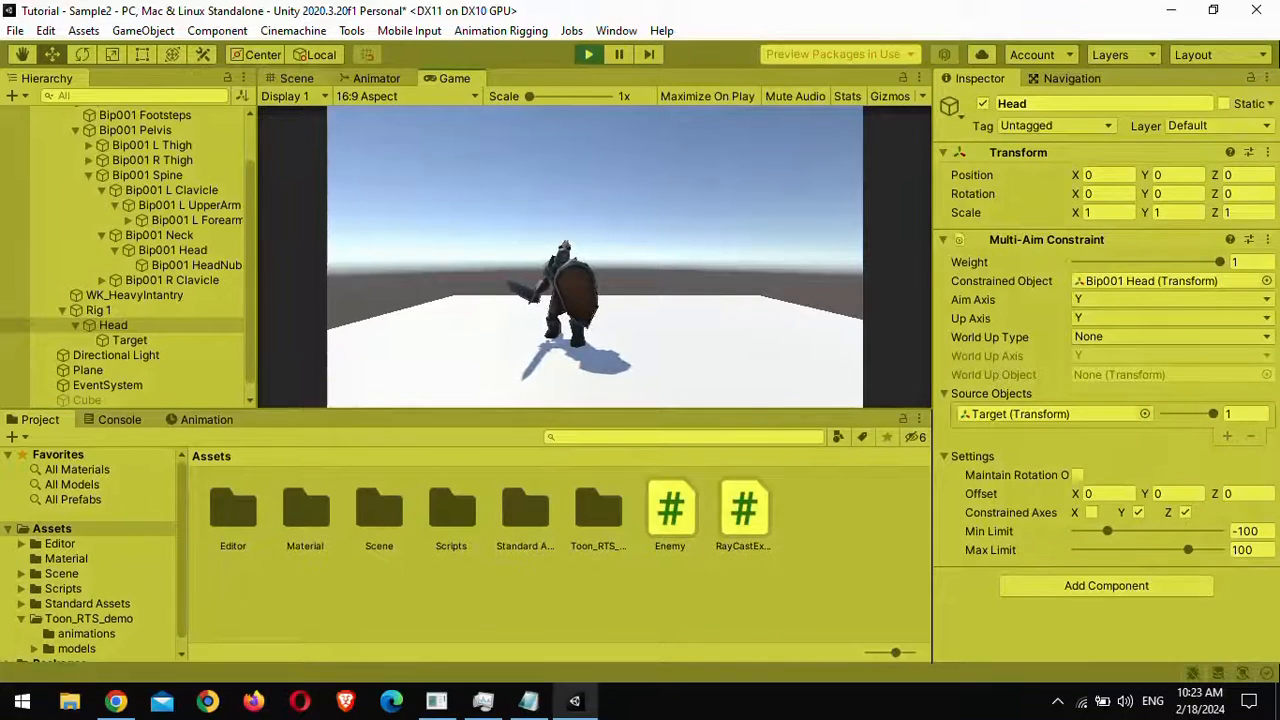
pyautogui.click(296, 78)
pyautogui.click(129, 340)
pyautogui.moveTo(659, 262); pyautogui.dragTo(672, 158)
pyautogui.moveTo(665, 235); pyautogui.dragTo(548, 182)
pyautogui.hotkey('ctrl', 'p')
# Turn the X constrained axis of Head's Multi-Aim Constraint back on
pyautogui.click(113, 325)
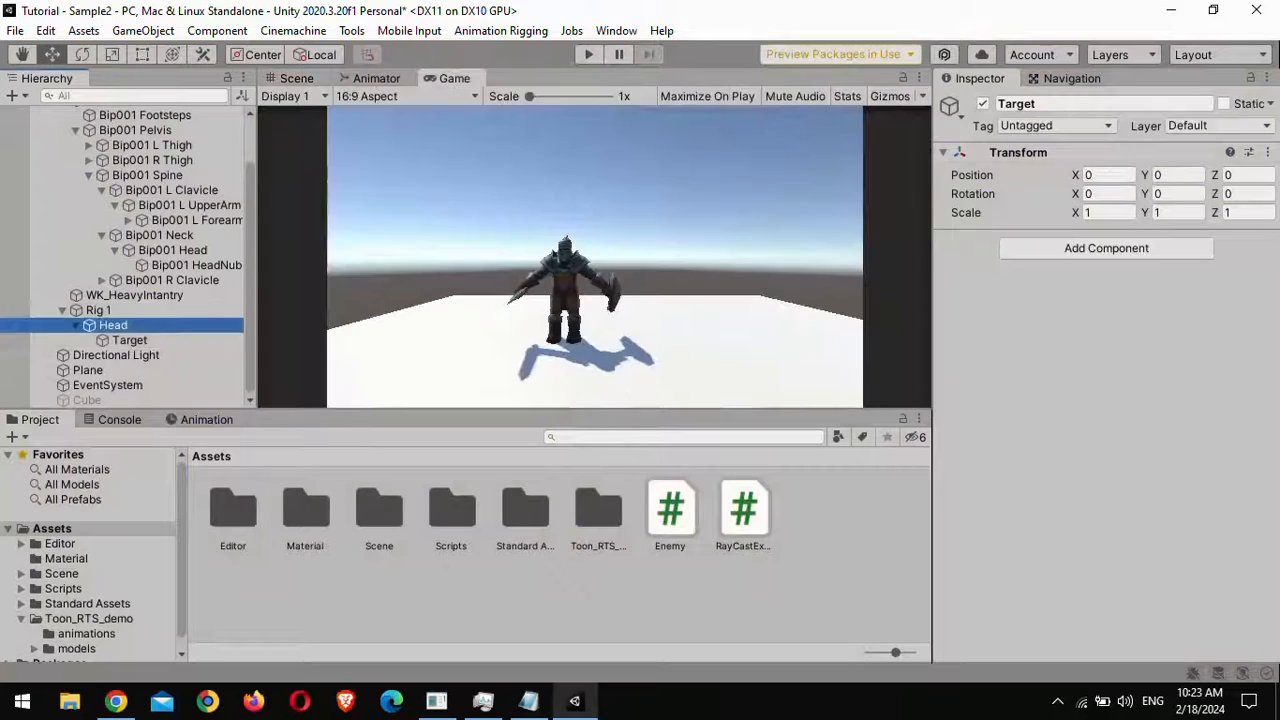
pyautogui.click(1091, 512)
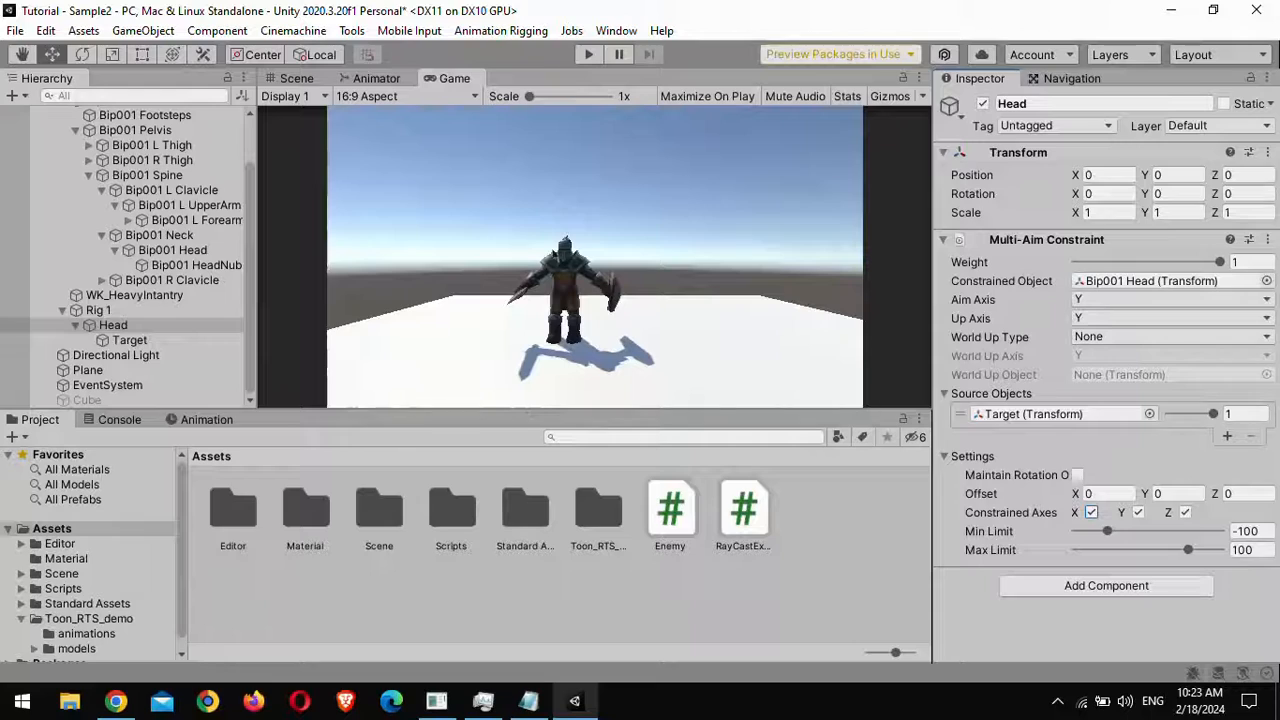
# Check Rig 1's weight, then play the scene and move Target to about X 0.95, Y 0.767, Z 0.399
pyautogui.click(98, 310)
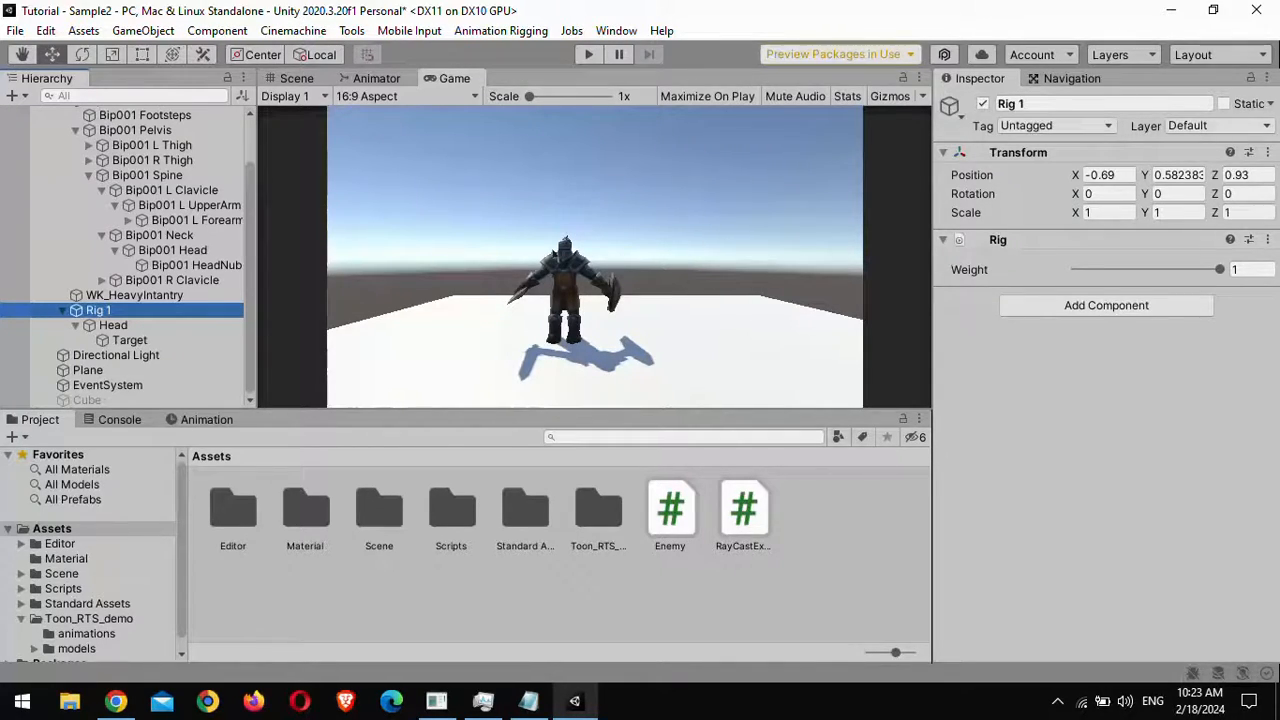
pyautogui.click(588, 54)
pyautogui.click(296, 78)
pyautogui.click(129, 340)
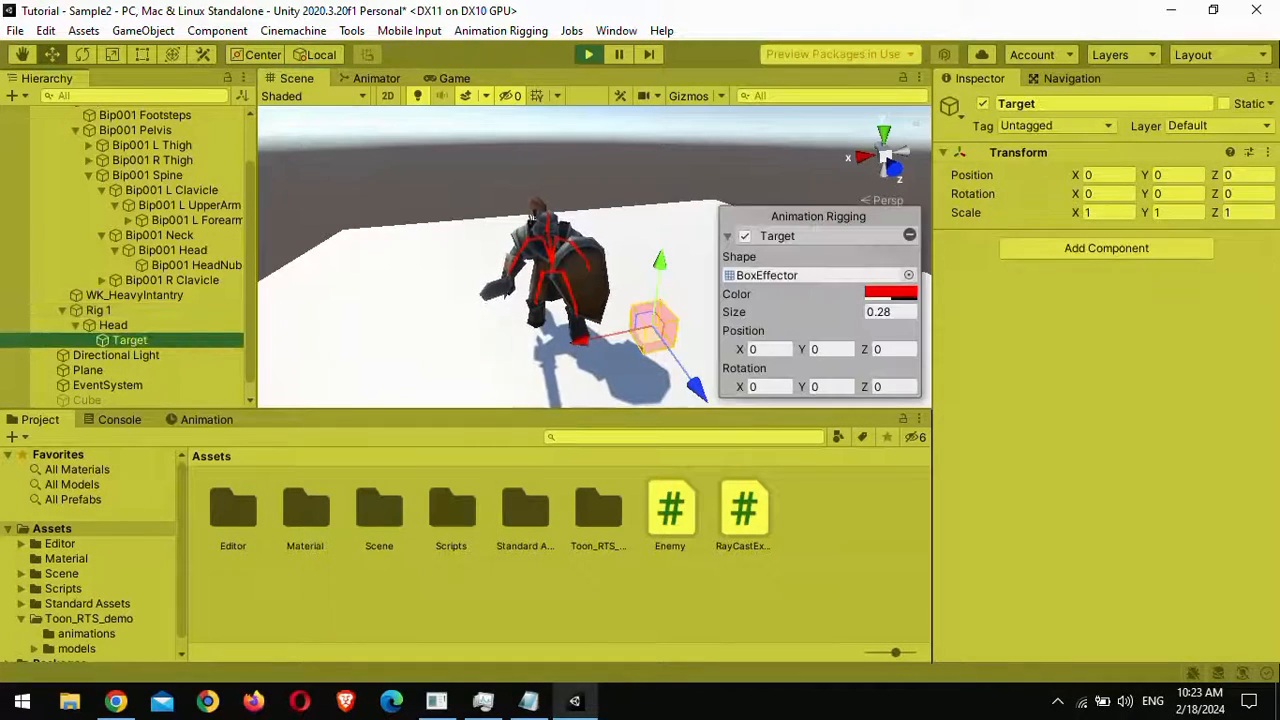
pyautogui.moveTo(659, 262); pyautogui.dragTo(671, 164)
pyautogui.moveTo(655, 234); pyautogui.dragTo(518, 301)
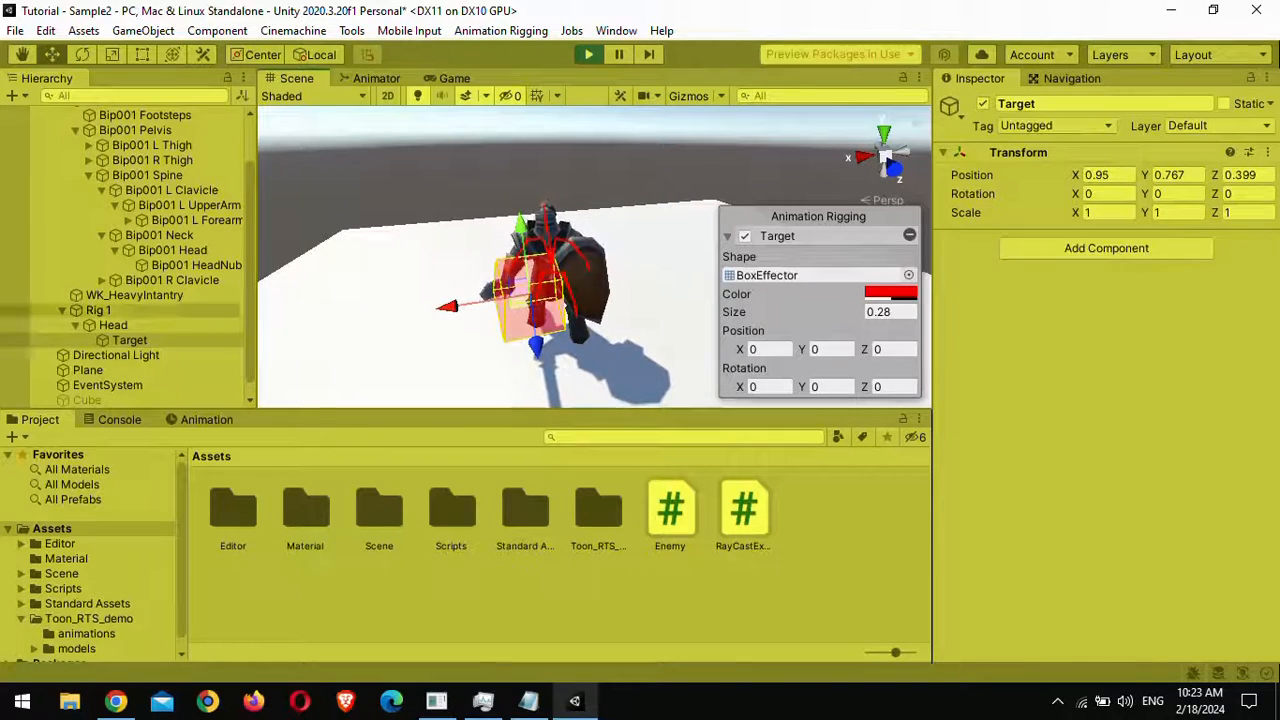
# Set the weight of Head's Multi-Aim Constraint to 0.5 while the scene is playing
pyautogui.click(113, 325)
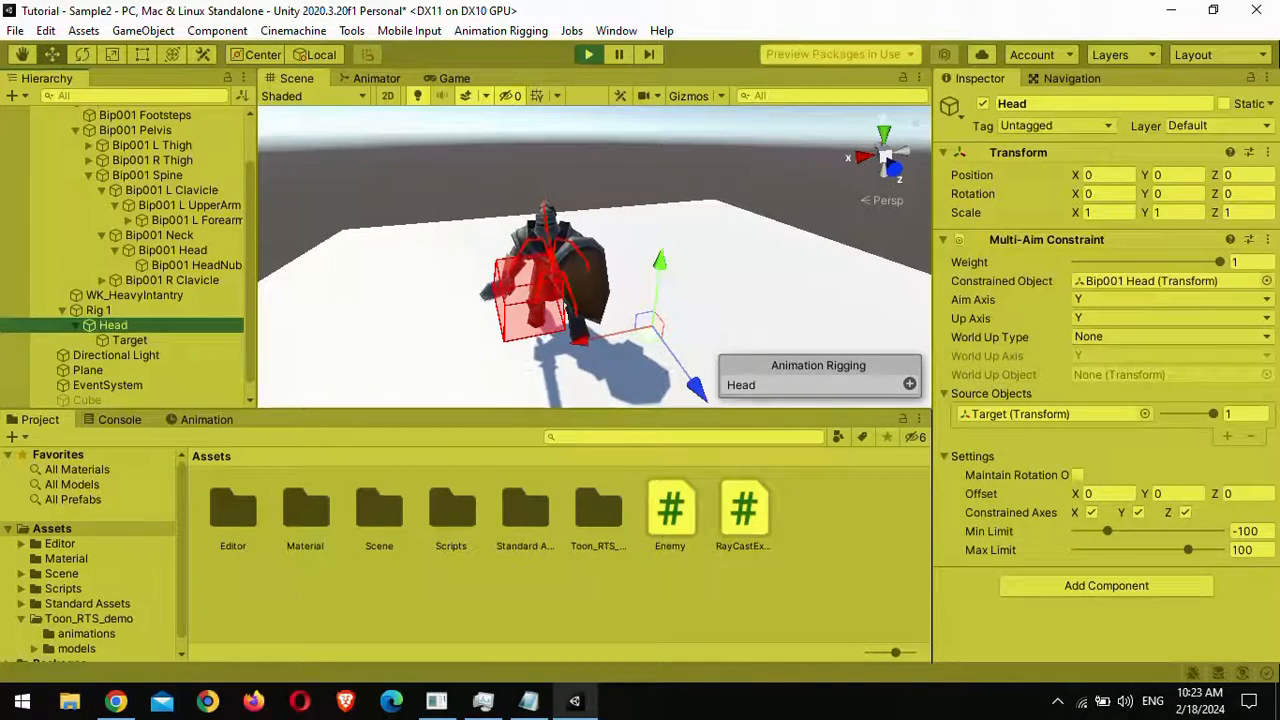
pyautogui.click(1240, 262)
pyautogui.write('0')
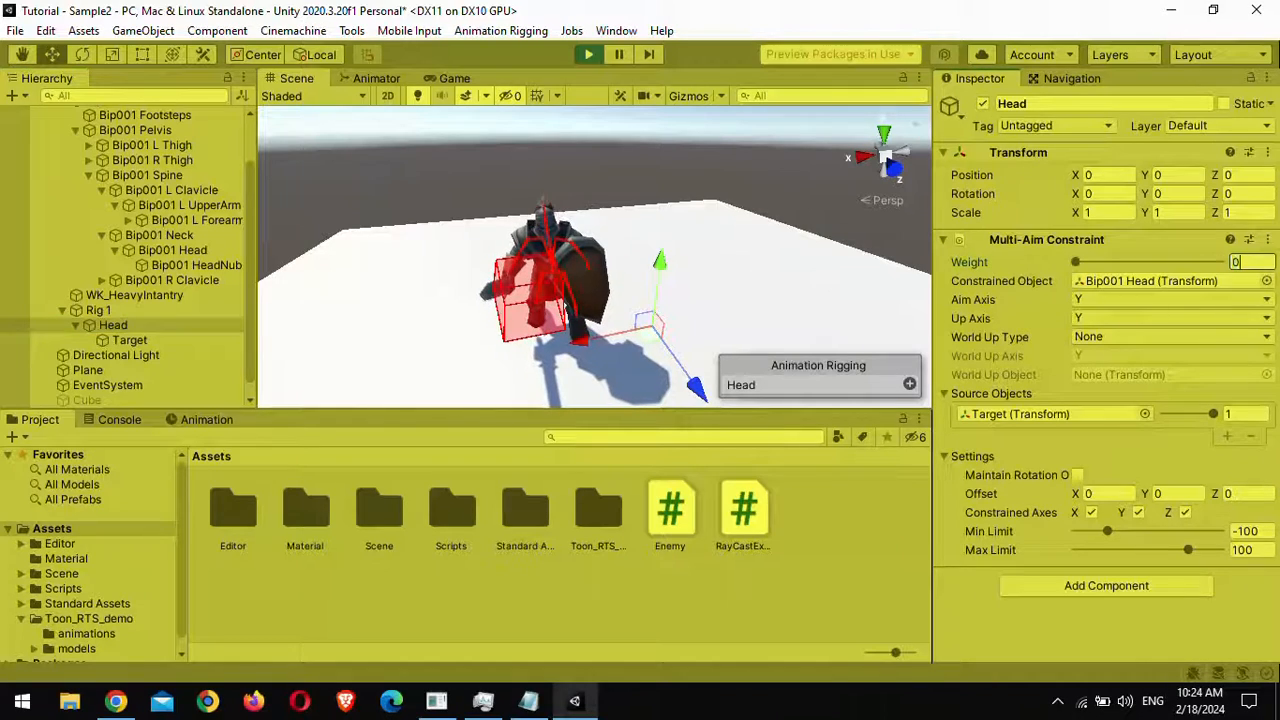
pyautogui.write('.5')
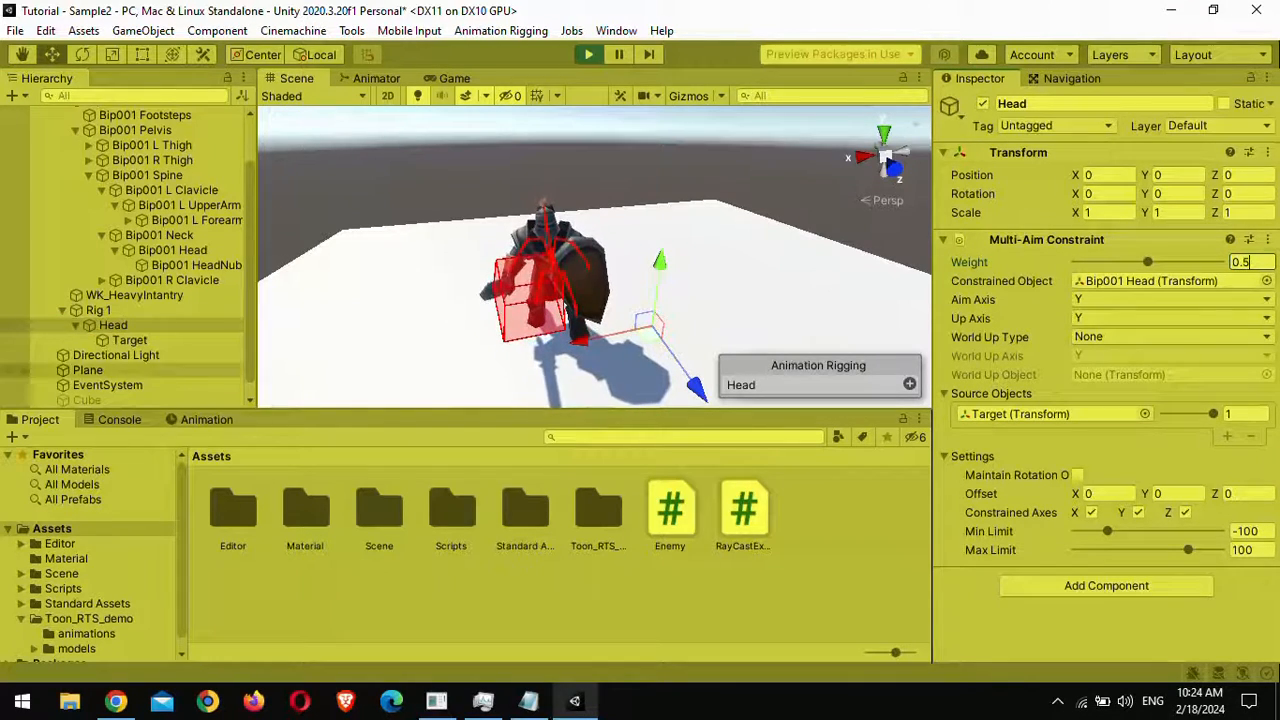
# Test the reduced weight by moving Target to about X 2.87, Z -2.51 and back to about X 0.535, Z 0.794
pyautogui.click(30, 340)
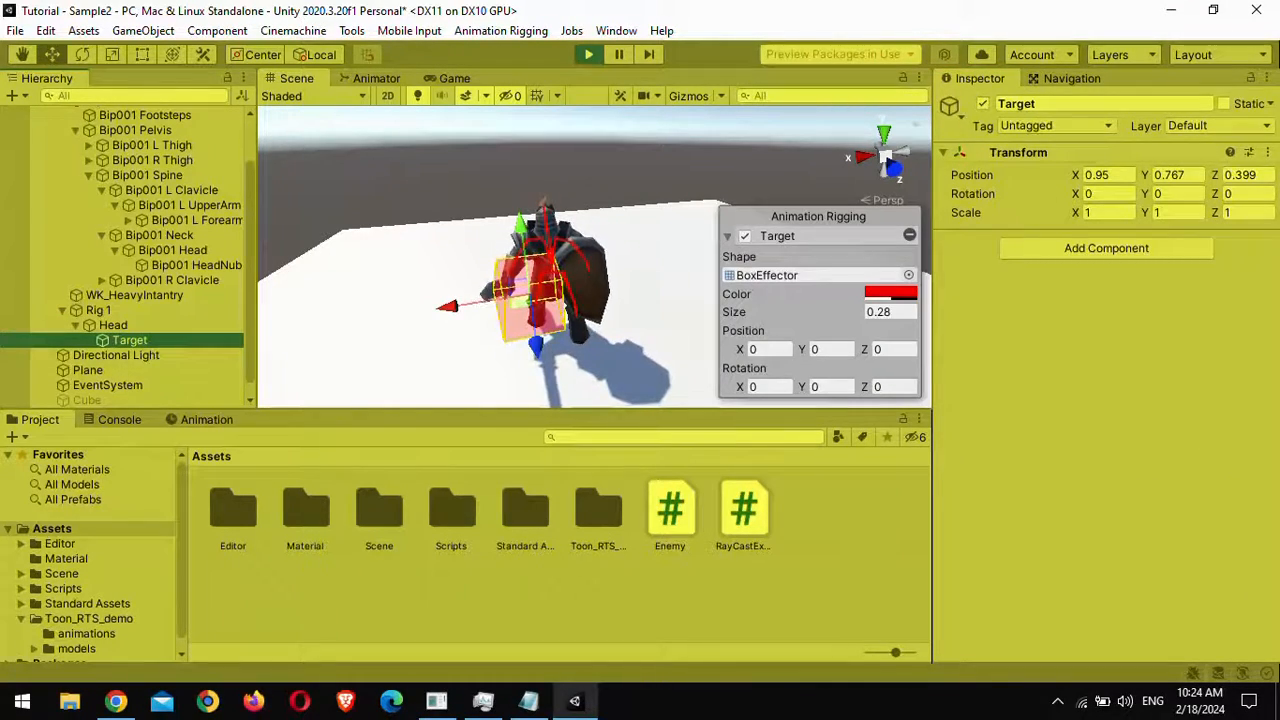
pyautogui.moveTo(530, 292); pyautogui.dragTo(306, 115)
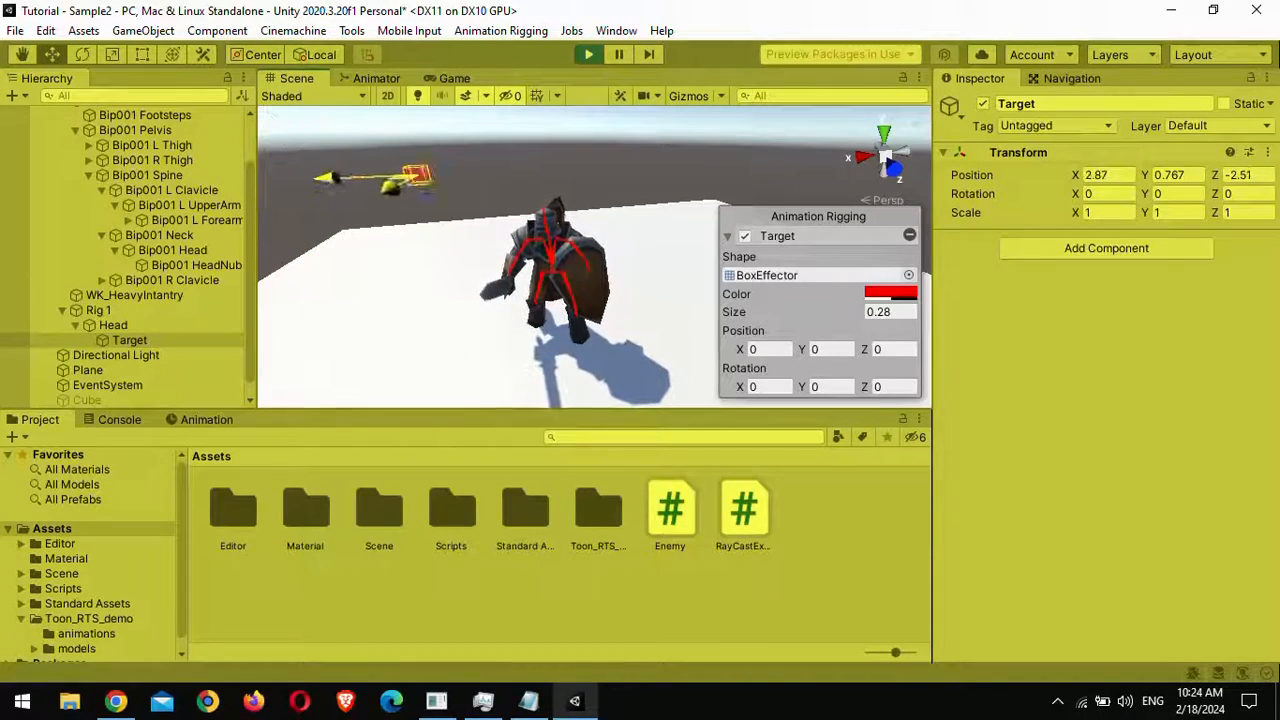
pyautogui.moveTo(395, 180); pyautogui.dragTo(625, 340)
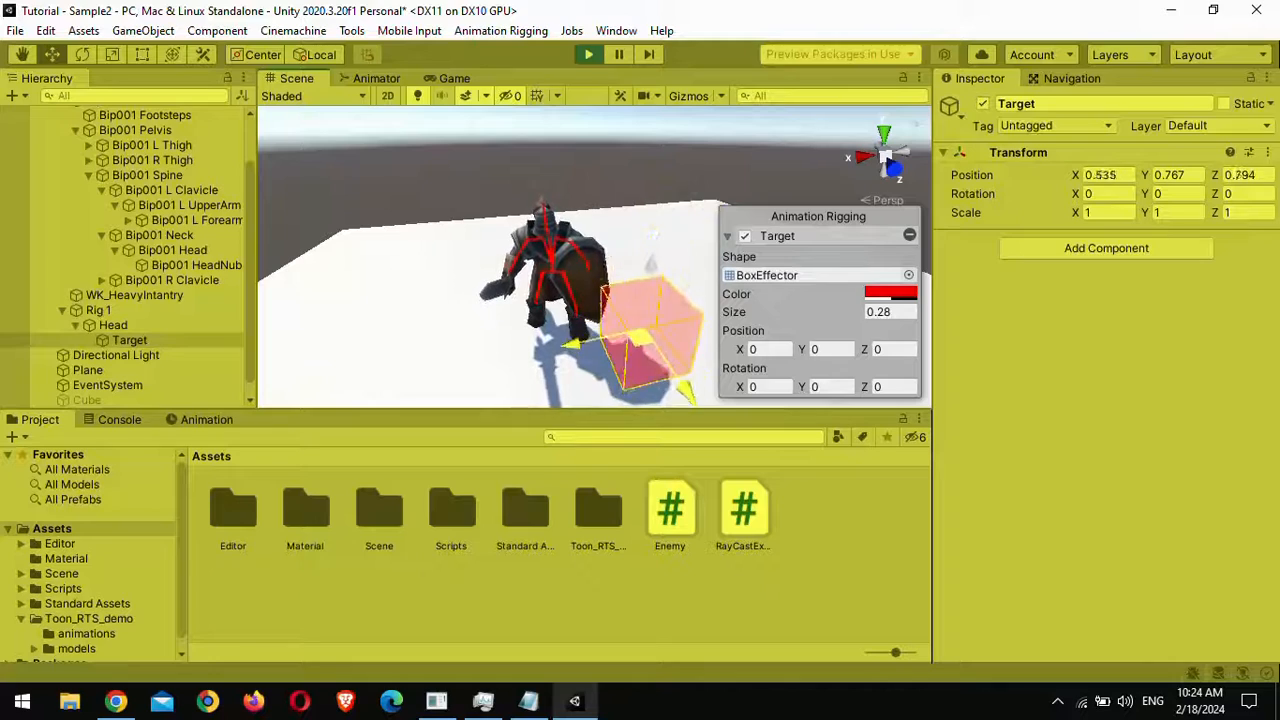
# Set the weight of Head's Multi-Aim Constraint to 0 during play and test it by moving Target across to the knight's sword side
pyautogui.moveTo(650, 228)
pyautogui.mouseDown()
pyautogui.moveTo(688, 222)
pyautogui.moveTo(657, 218)
pyautogui.mouseUp()
pyautogui.click(113, 325)
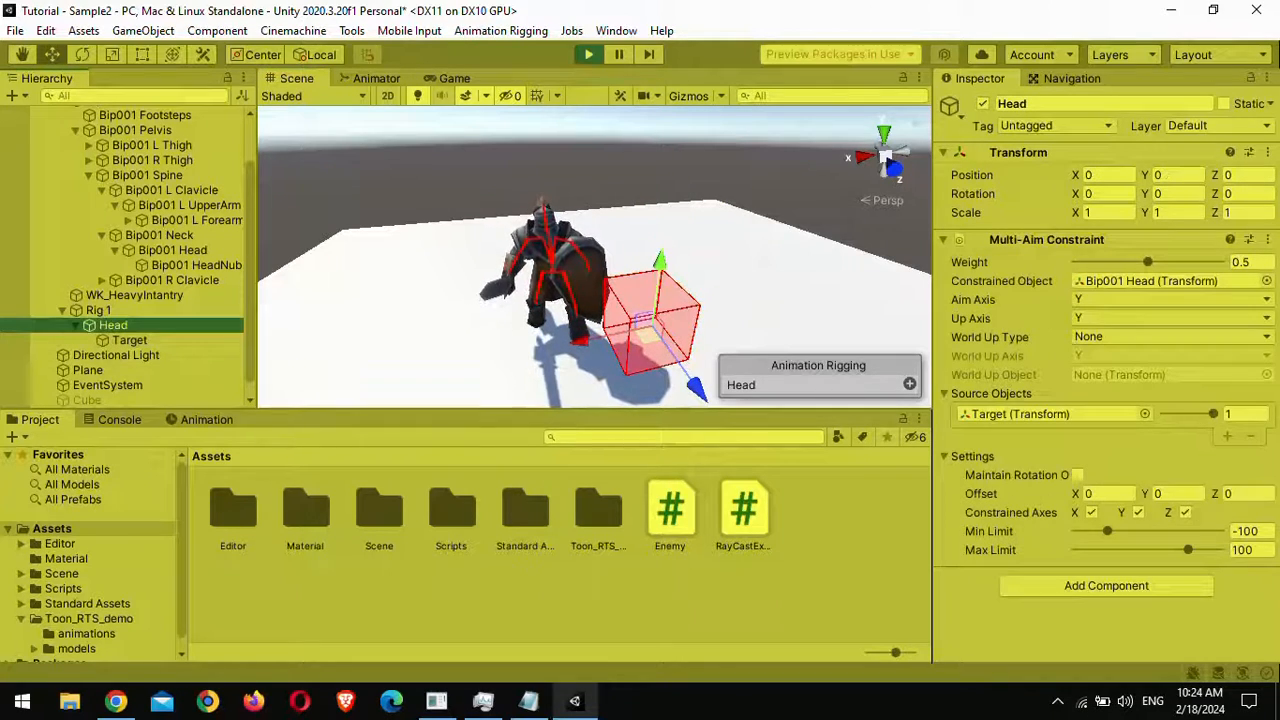
pyautogui.moveTo(1147, 262); pyautogui.dragTo(1075, 262)
pyautogui.click(129, 340)
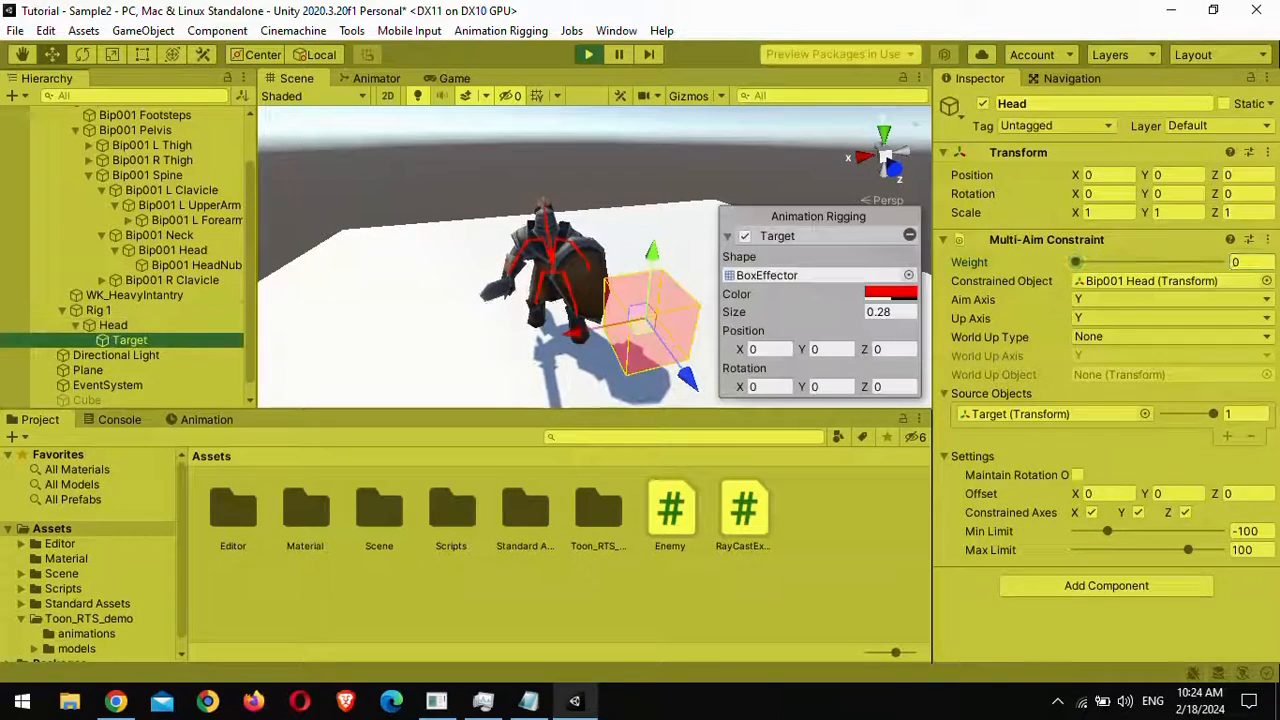
pyautogui.moveTo(640, 326); pyautogui.dragTo(455, 292)
# Raise the weight of Head's Multi-Aim Constraint again, check Rig 1's weight, and stop playing the scene
pyautogui.click(113, 325)
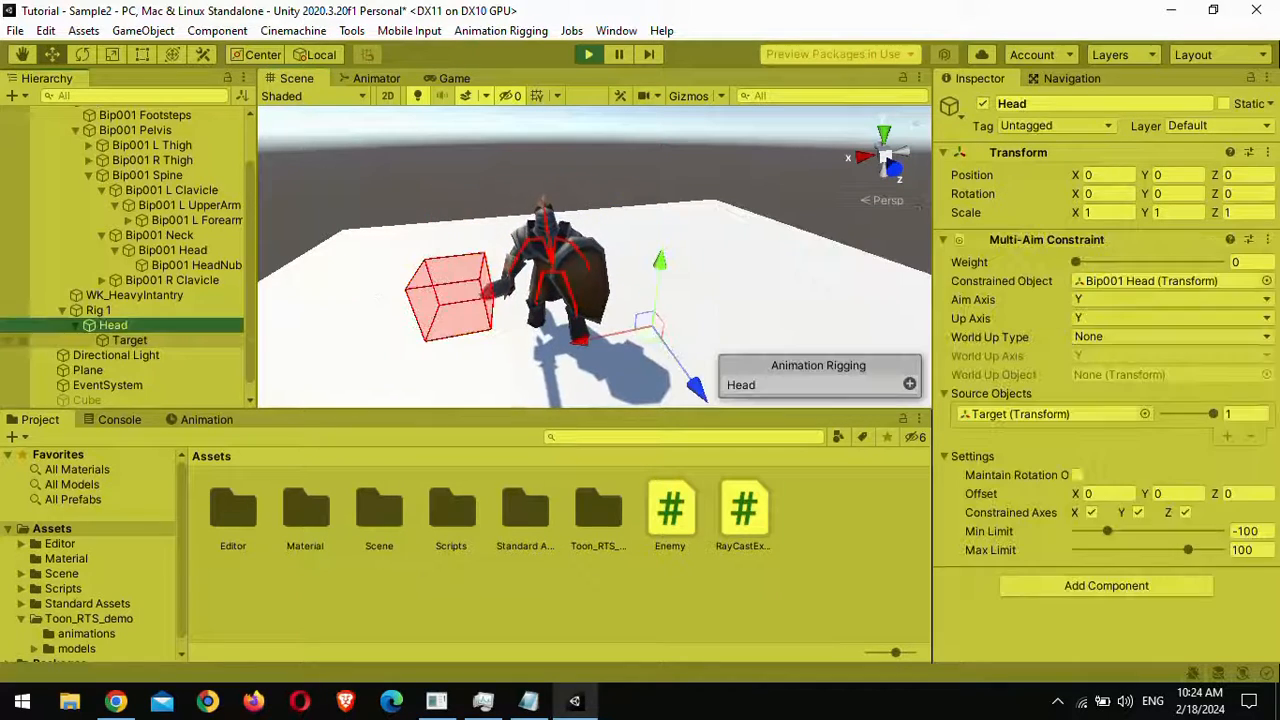
pyautogui.moveTo(1076, 262); pyautogui.dragTo(1182, 269)
pyautogui.click(98, 310)
pyautogui.click(47, 144)
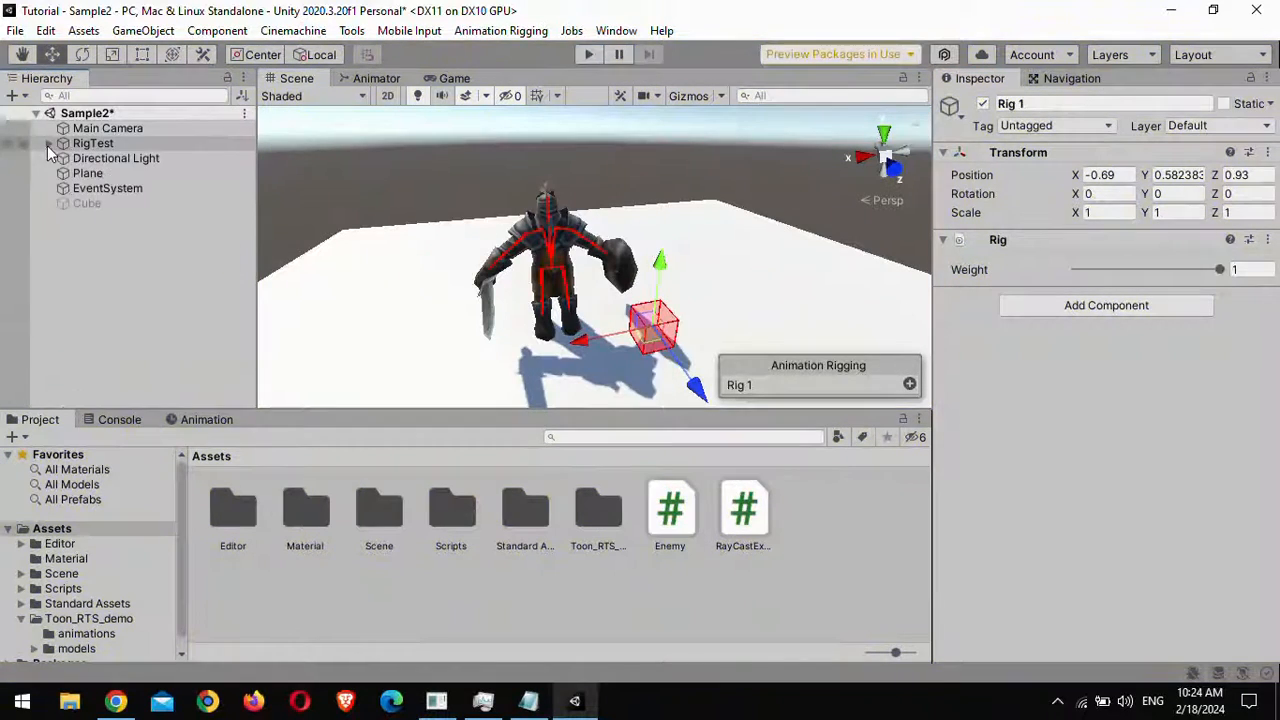
pyautogui.click(204, 259)
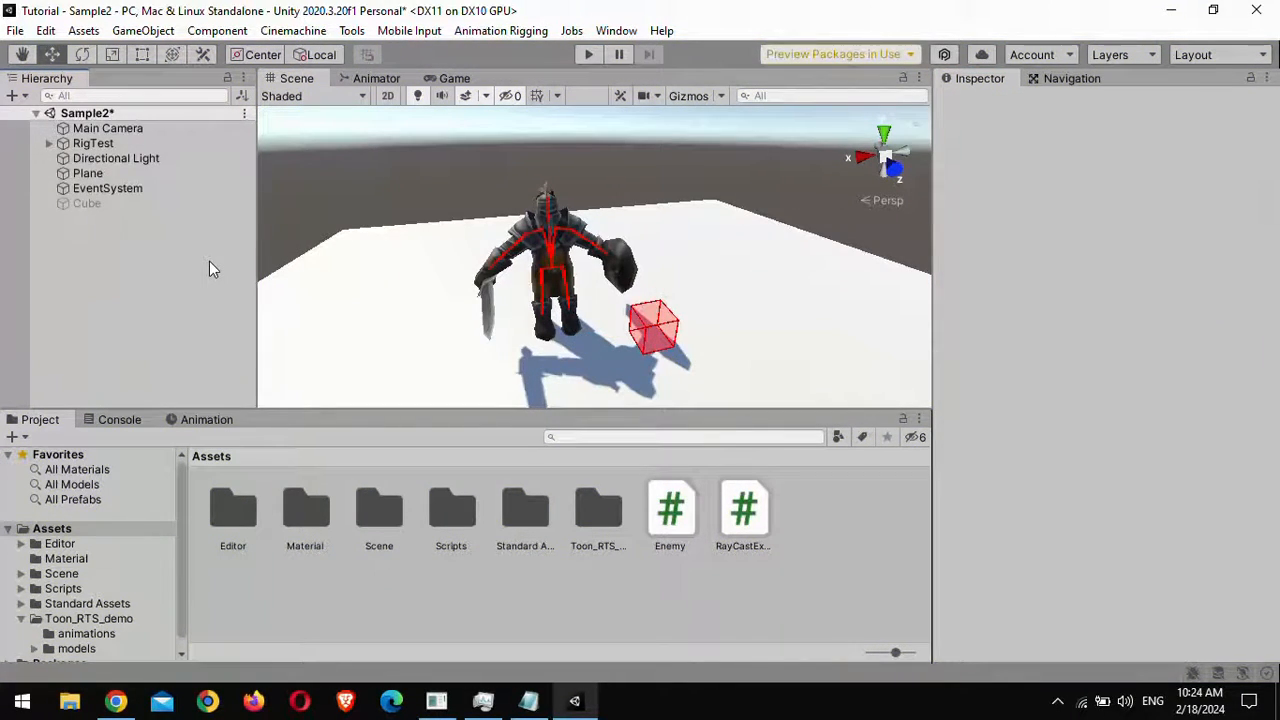
# Expand RigTest's hierarchy and look through the Animation Rigging constraints that can be added to Head, without adding one
pyautogui.keyDown('alt'); pyautogui.click(49, 143); pyautogui.keyUp('alt')
pyautogui.click(129, 383)
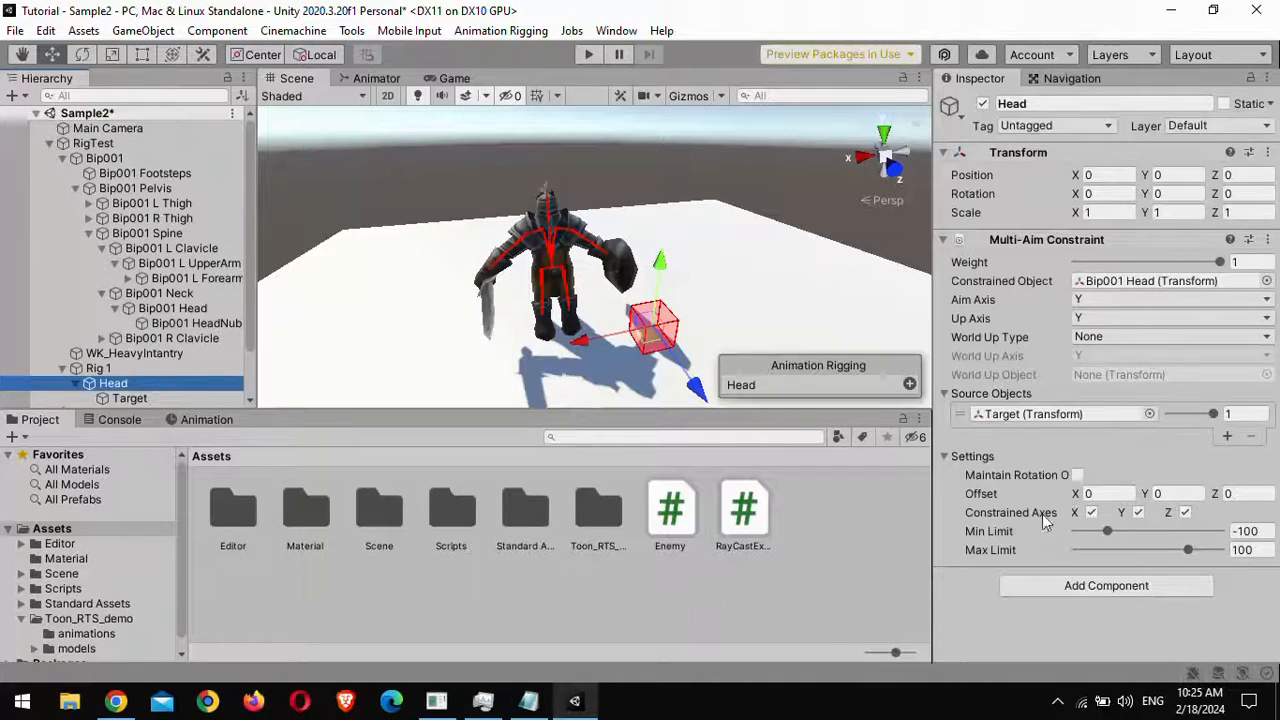
pyautogui.click(1050, 587)
pyautogui.click(1056, 468)
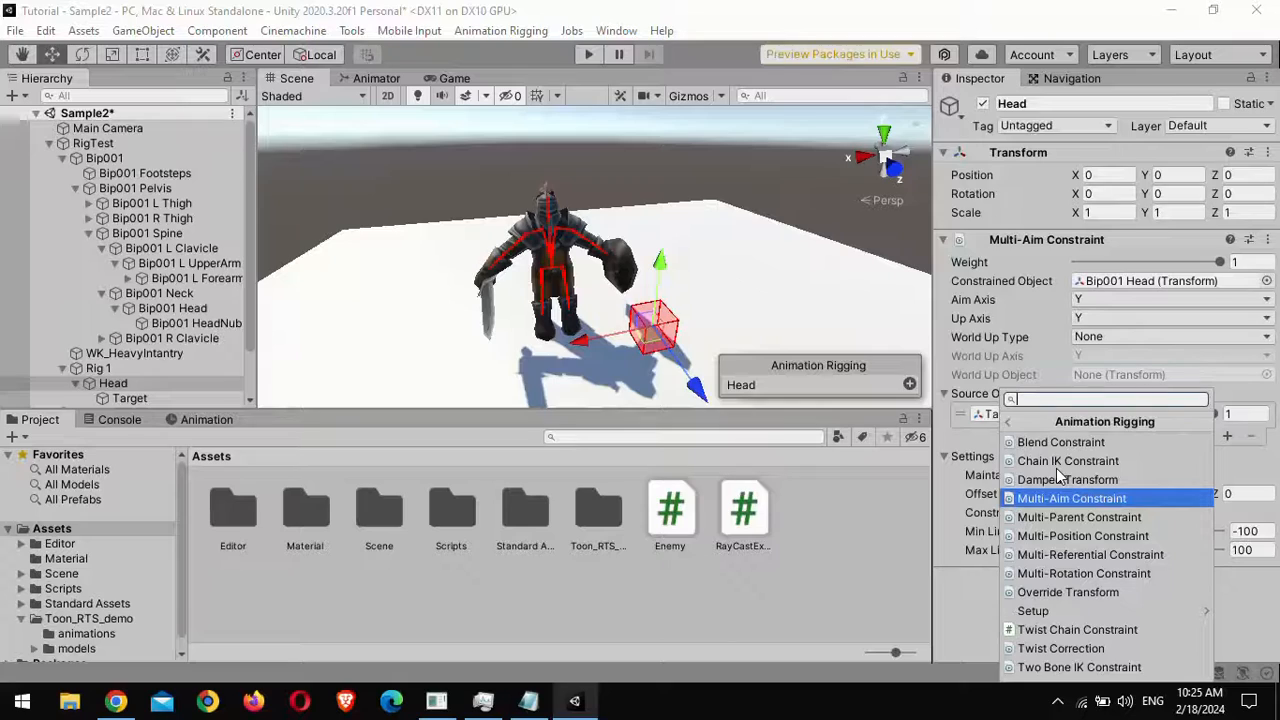
pyautogui.click(1009, 424)
pyautogui.click(709, 178)
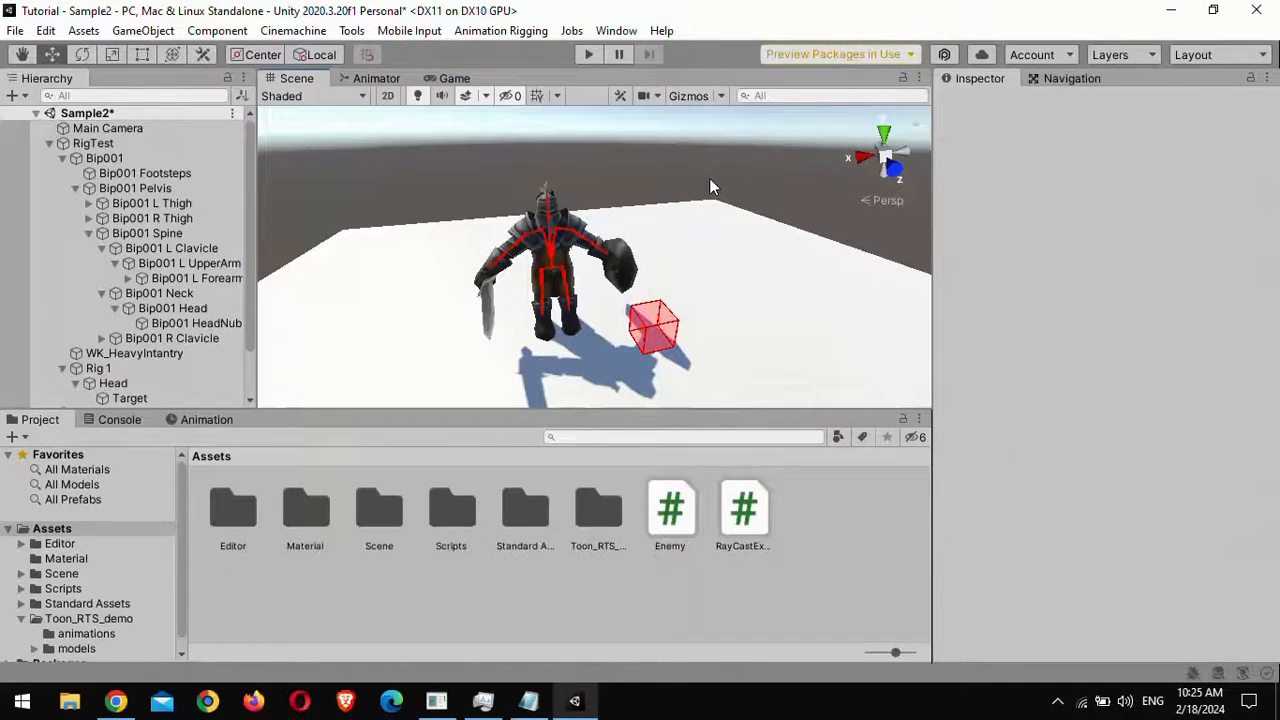